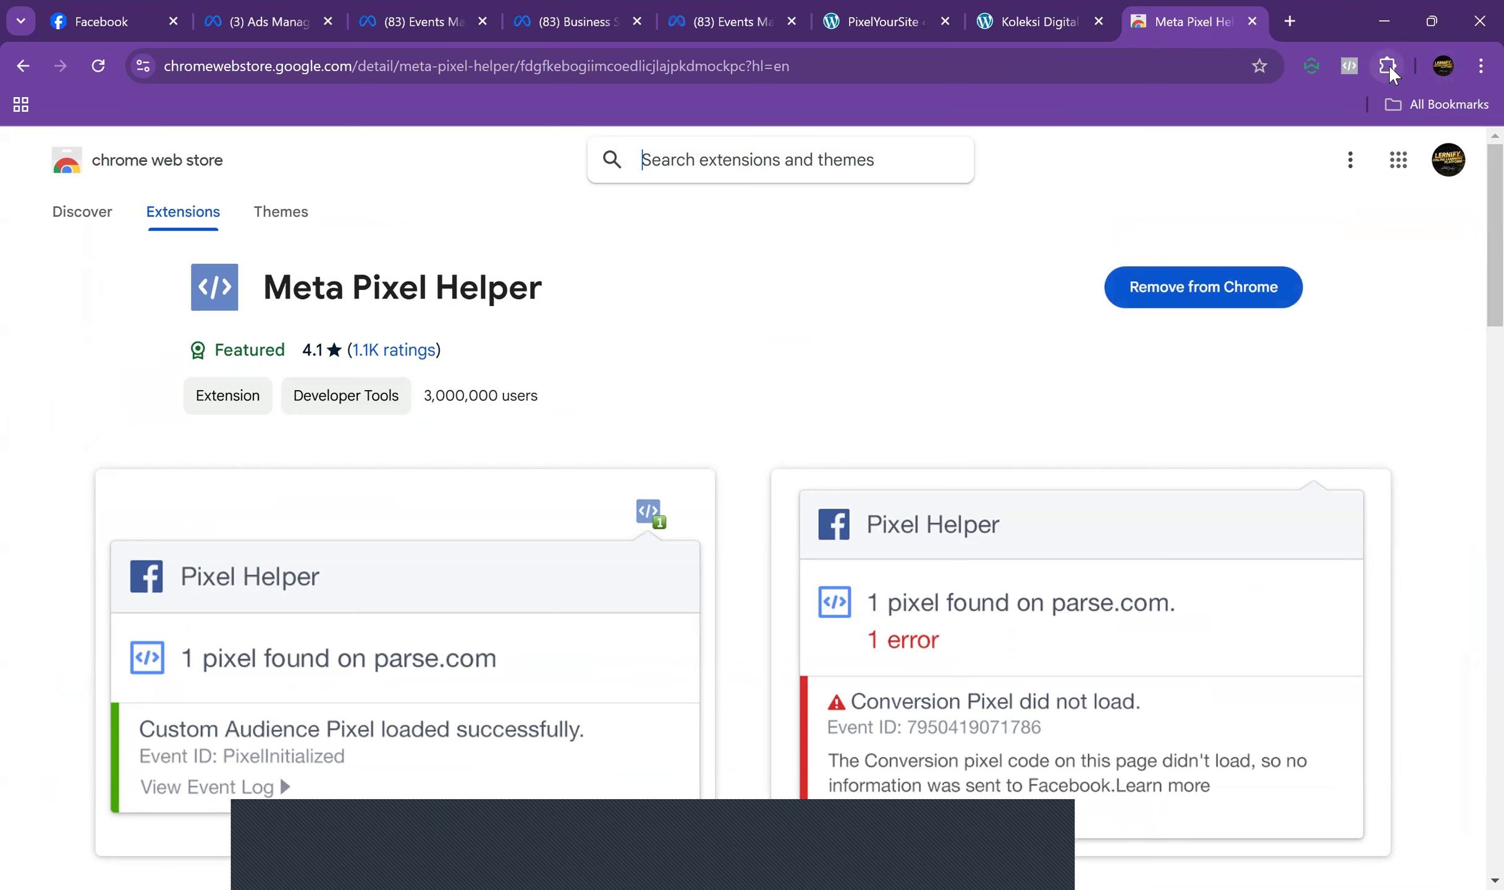
Check the Meta Pixel Helper pin in the browser's extension list, then reload the koleksidigital.win page
click(1389, 65)
click(1389, 65)
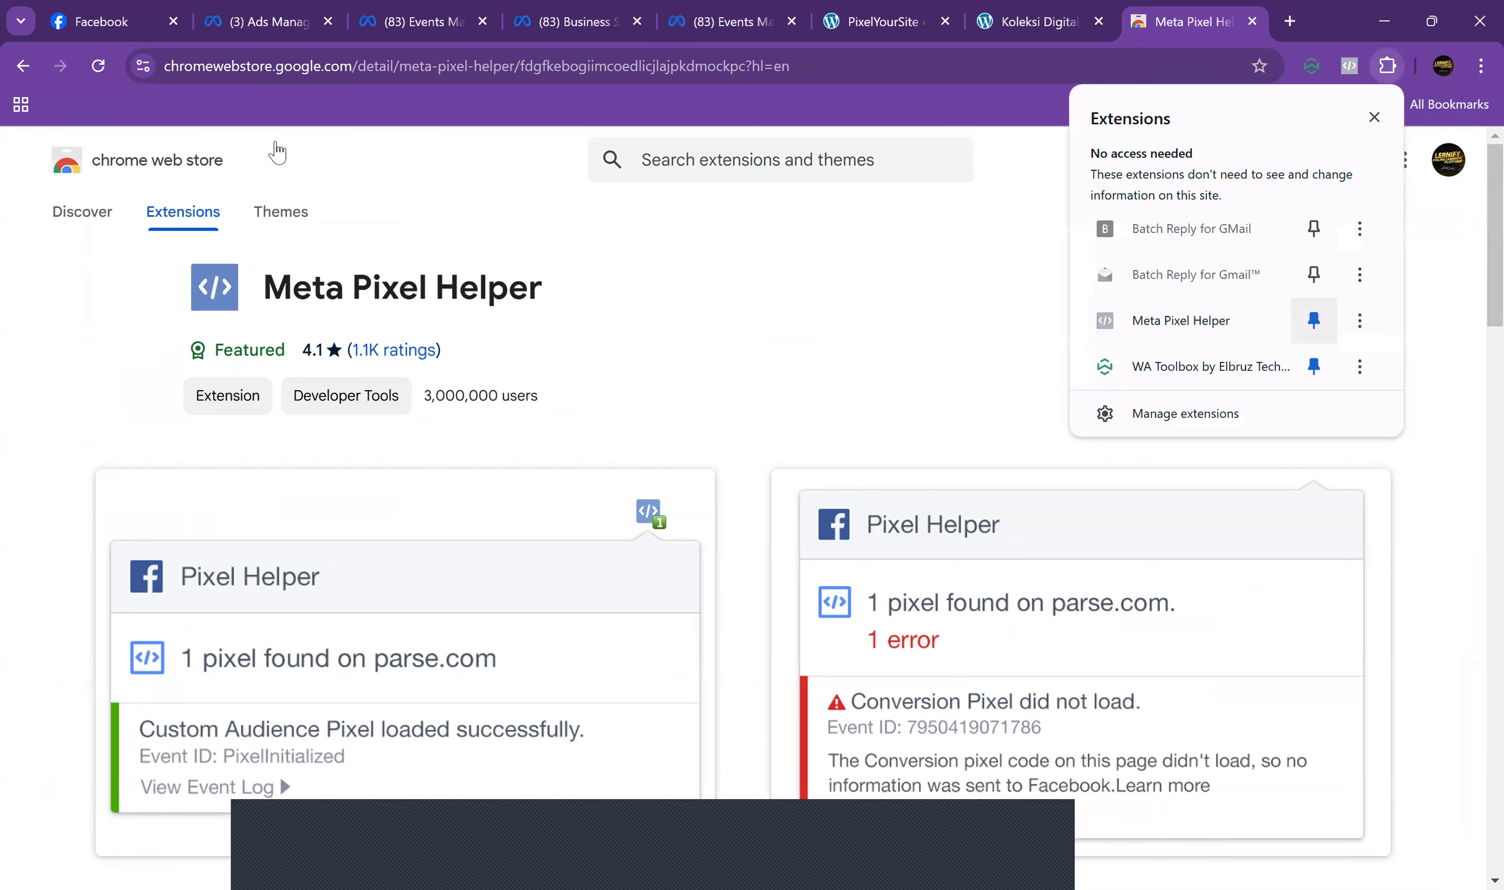
key(ctrl+shift+Tab)
click(98, 67)
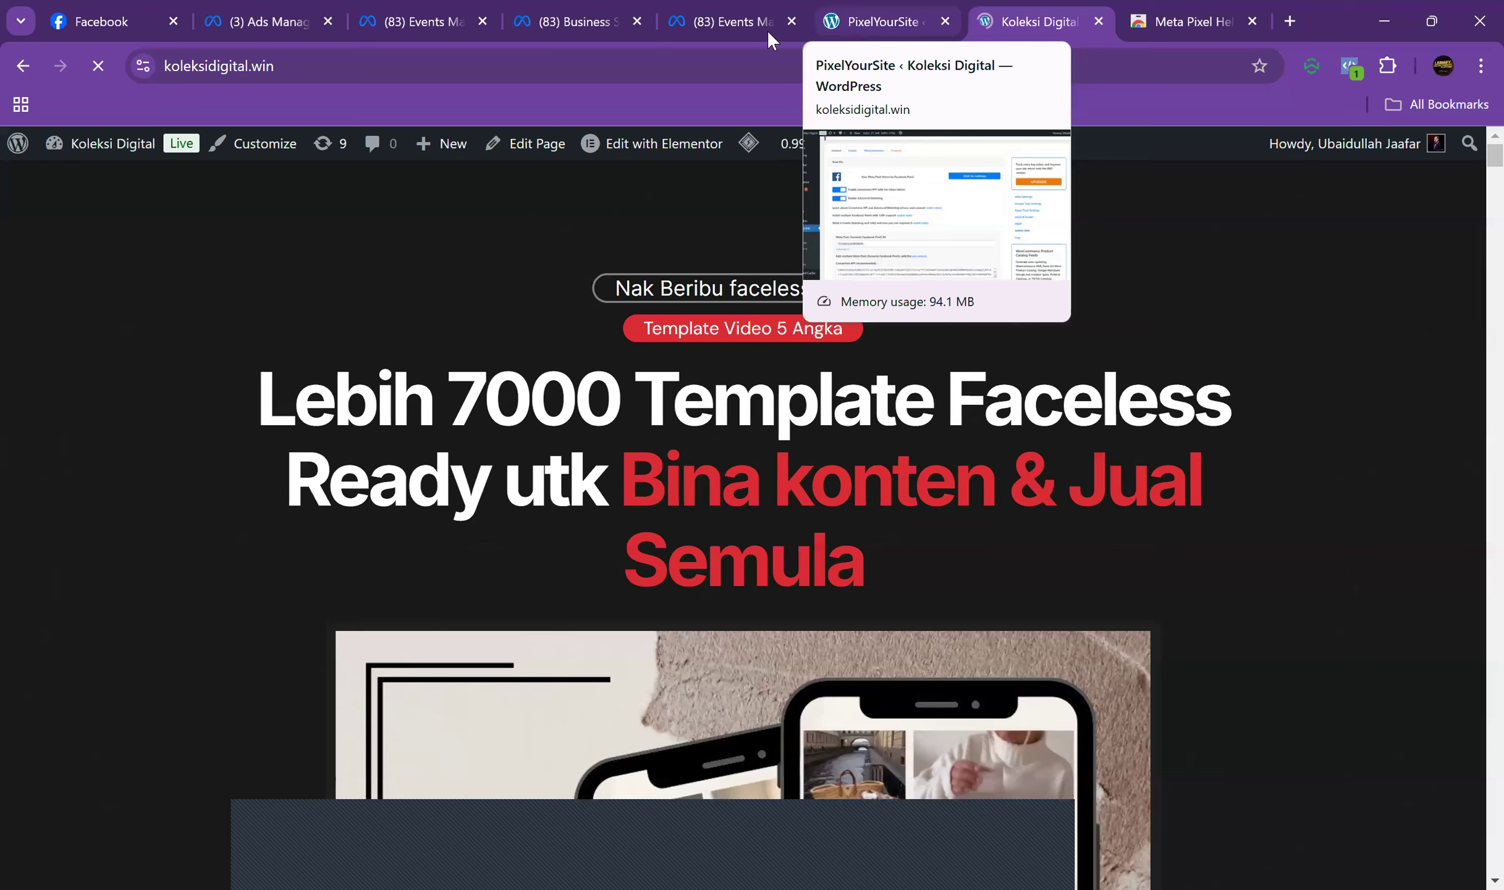
Copy the dataset ID of Koleksi Canva Pixel from its overview in Meta Events Manager
click(731, 21)
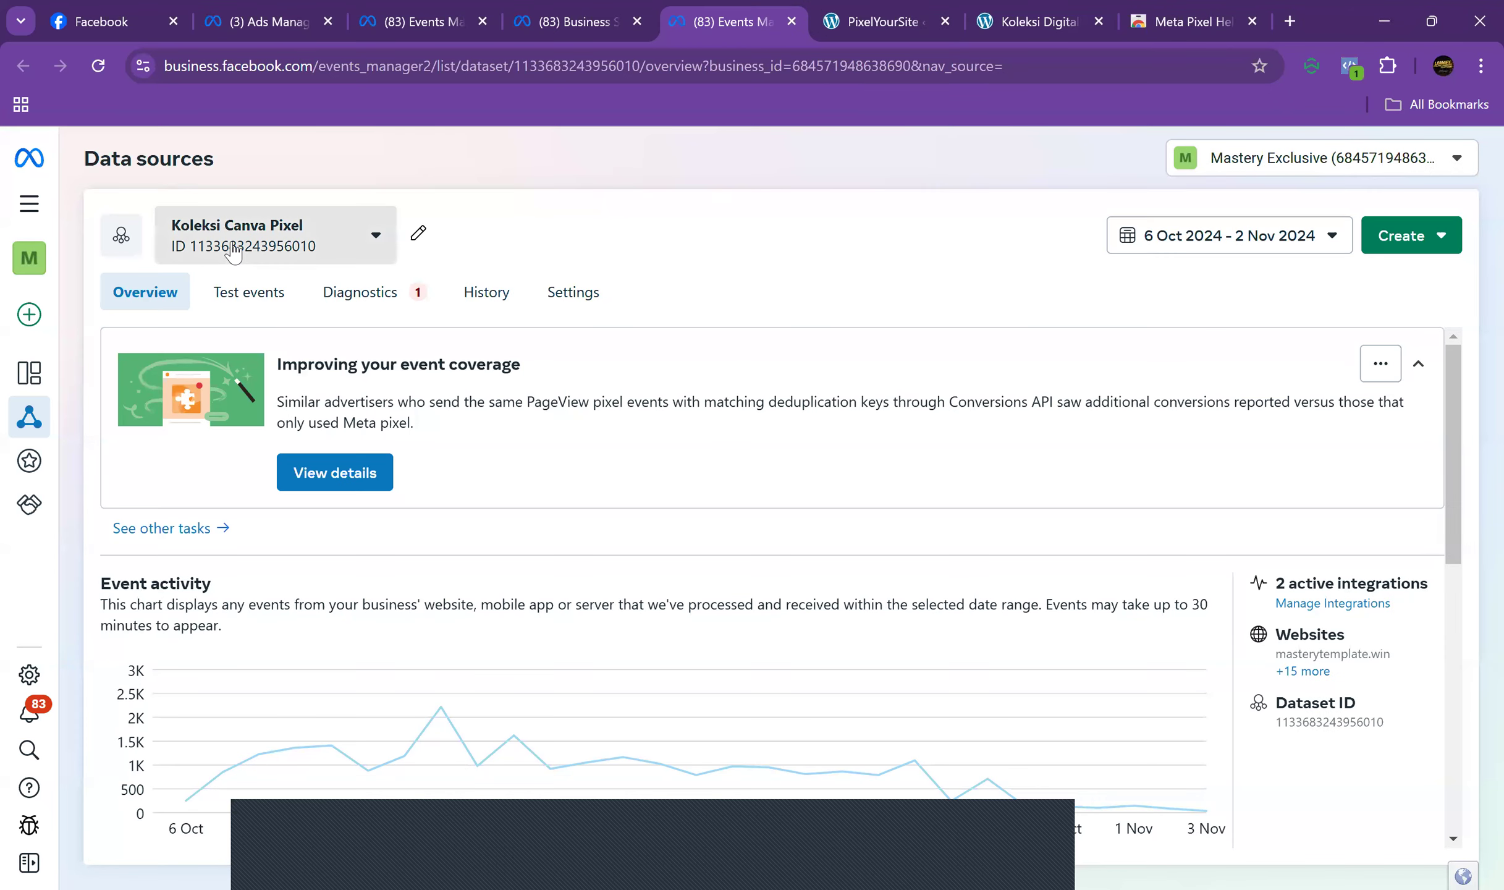
click(177, 260)
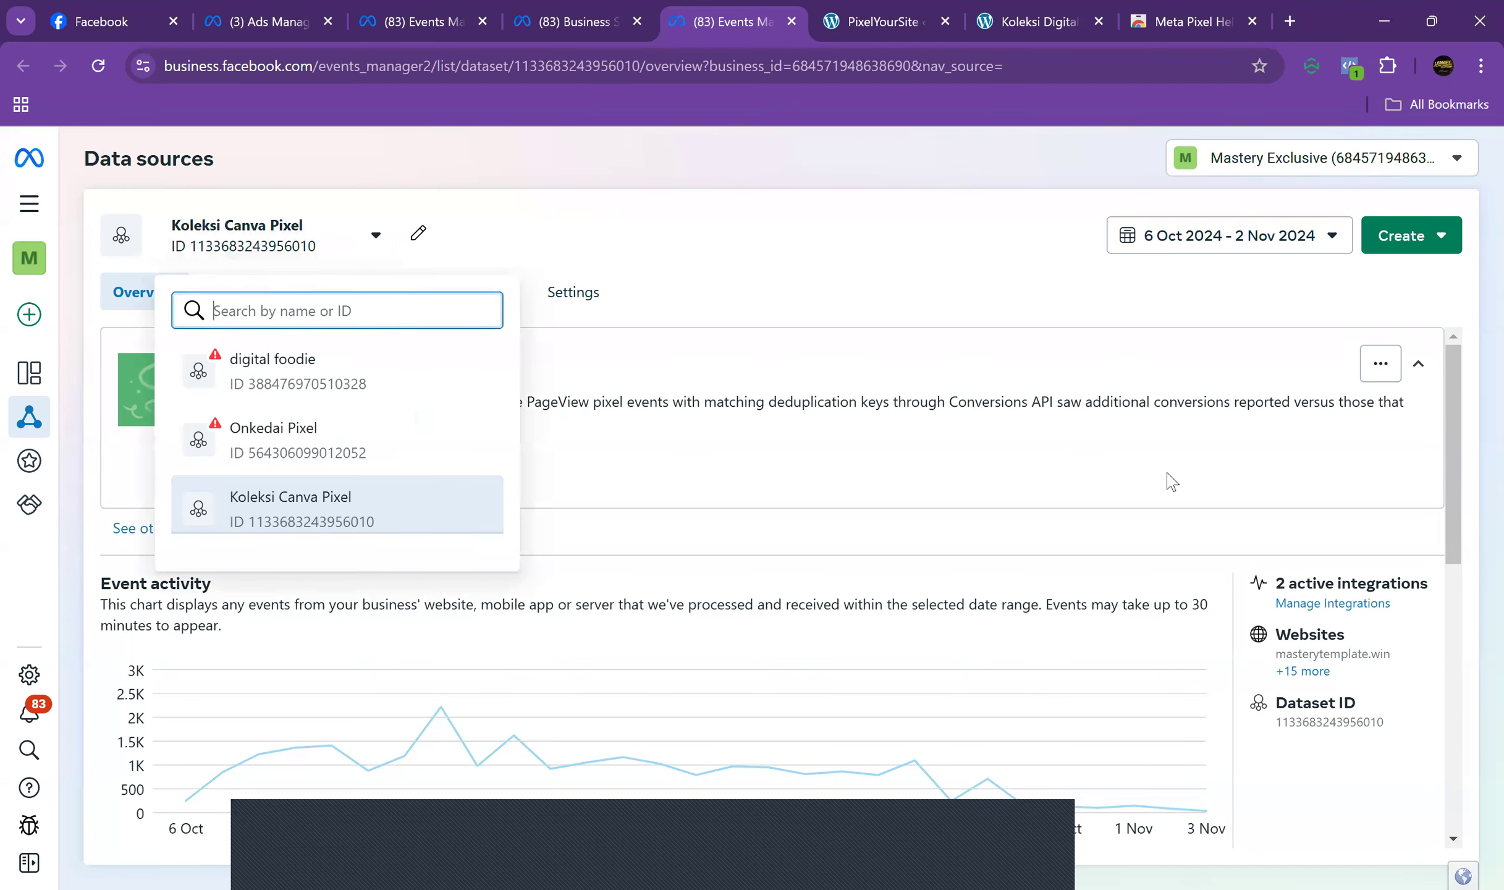
click(1305, 722)
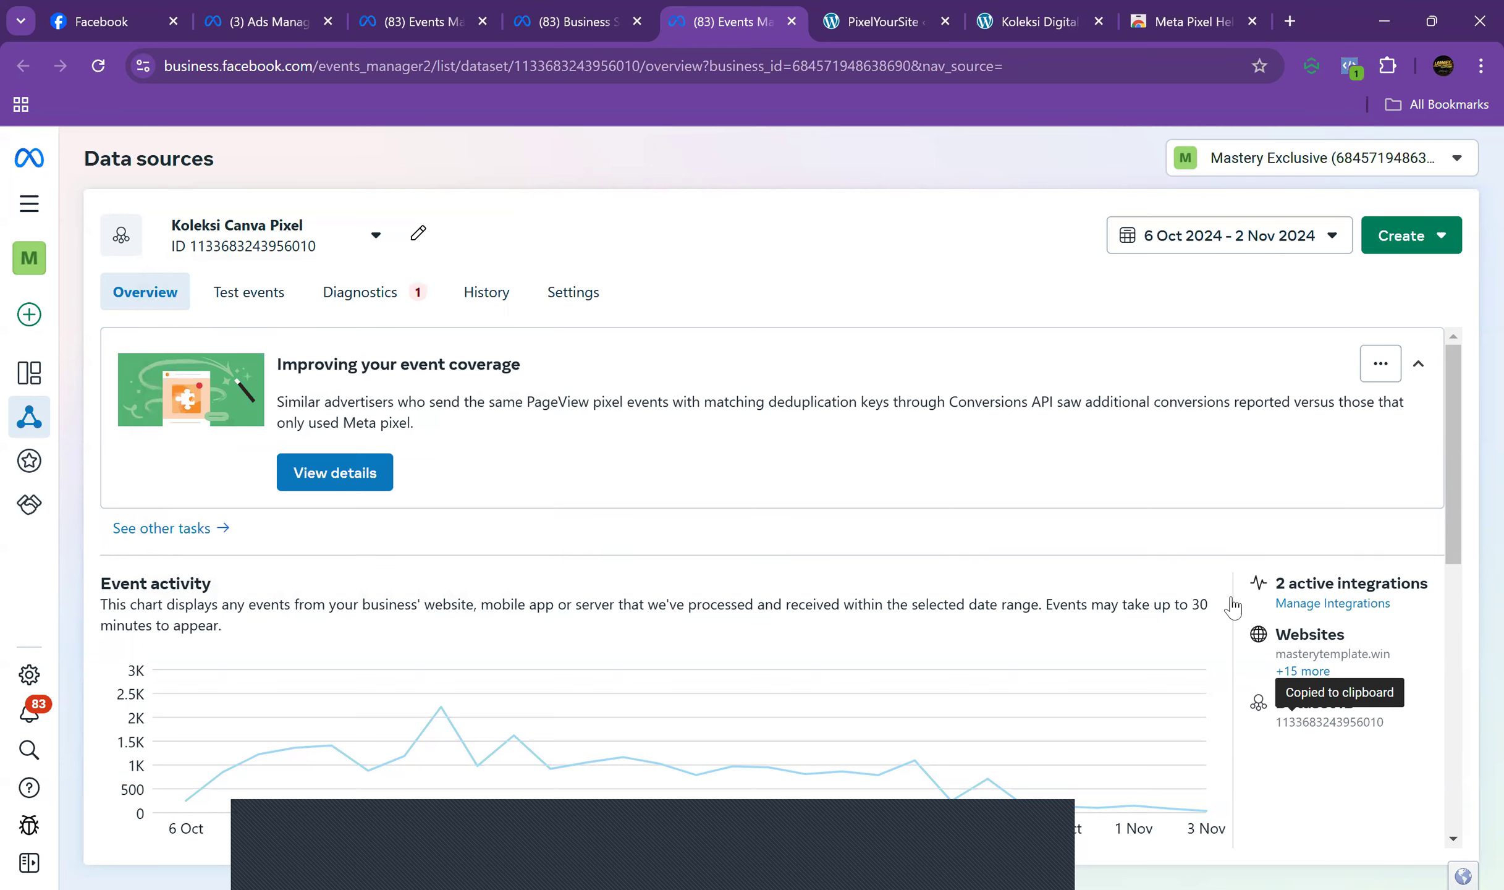
Review the Meta Pixel ID, Conversion API and domain verification settings on the site's PixelYourSite dashboard
click(896, 13)
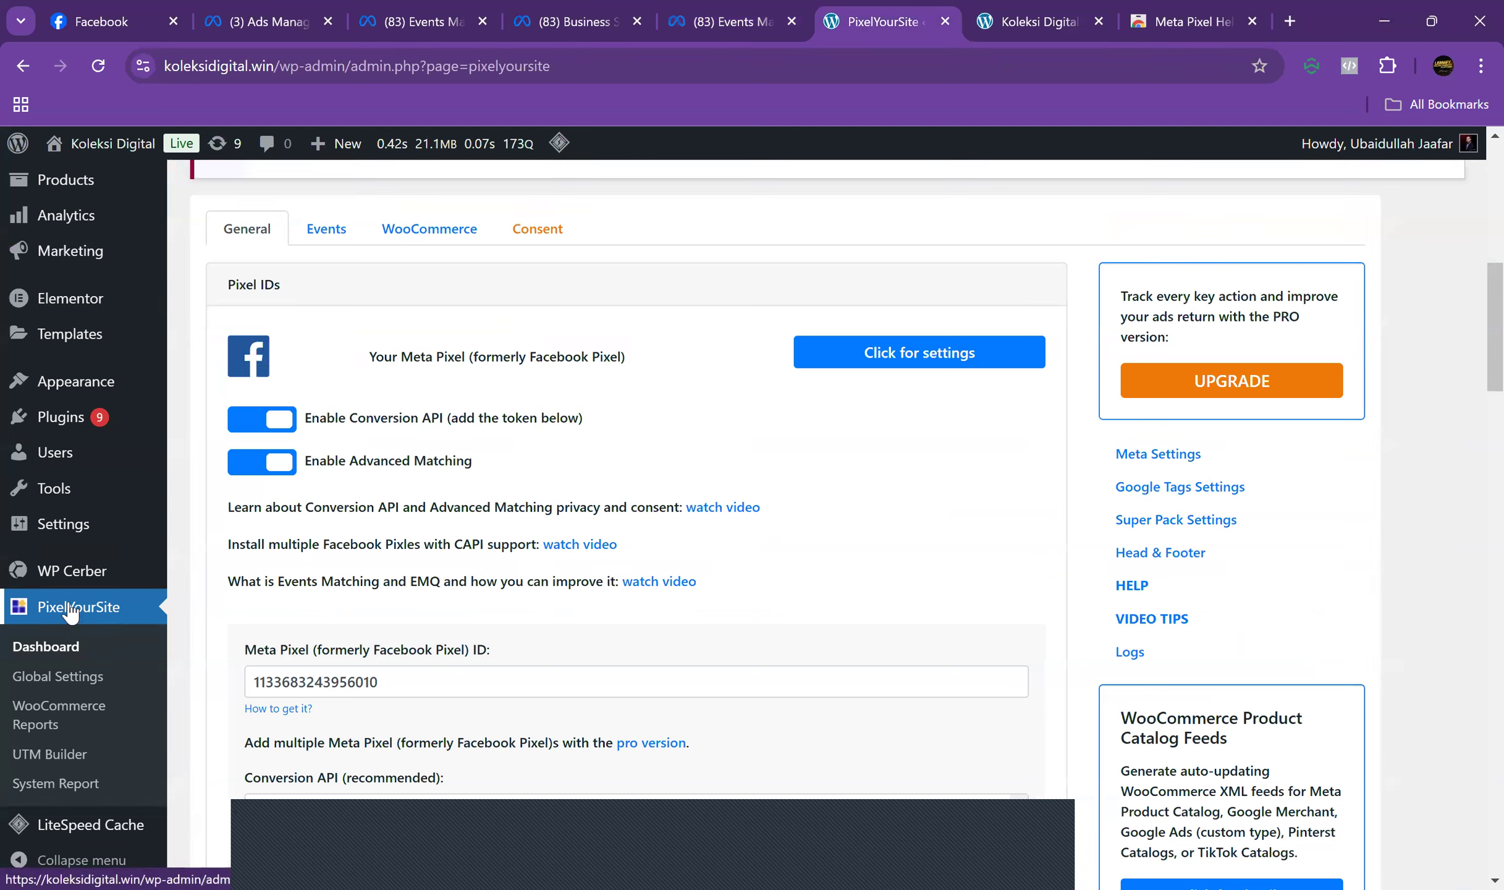
click(253, 243)
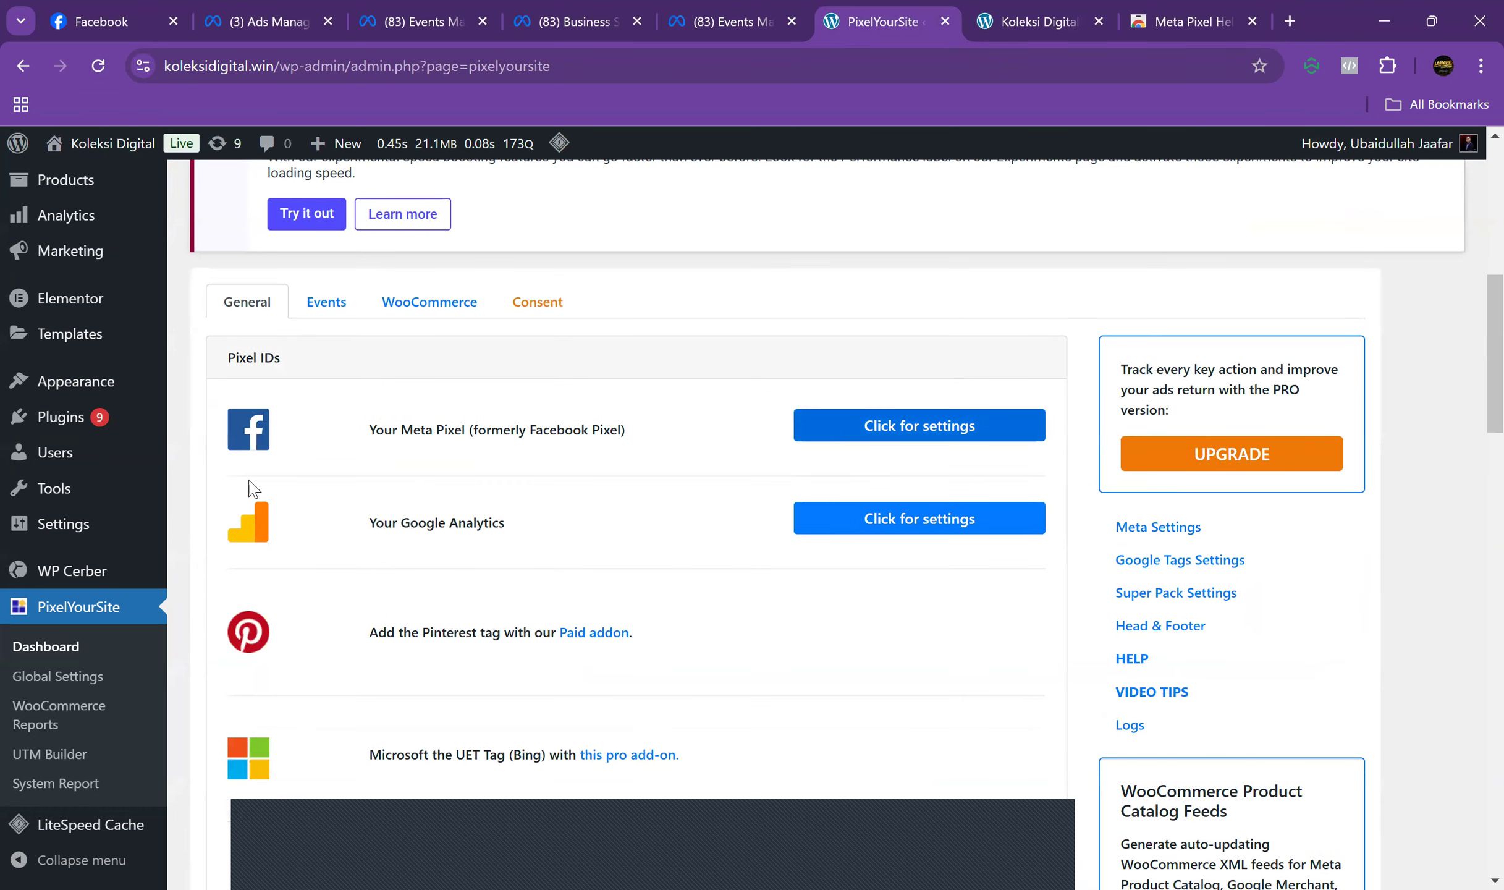
click(862, 426)
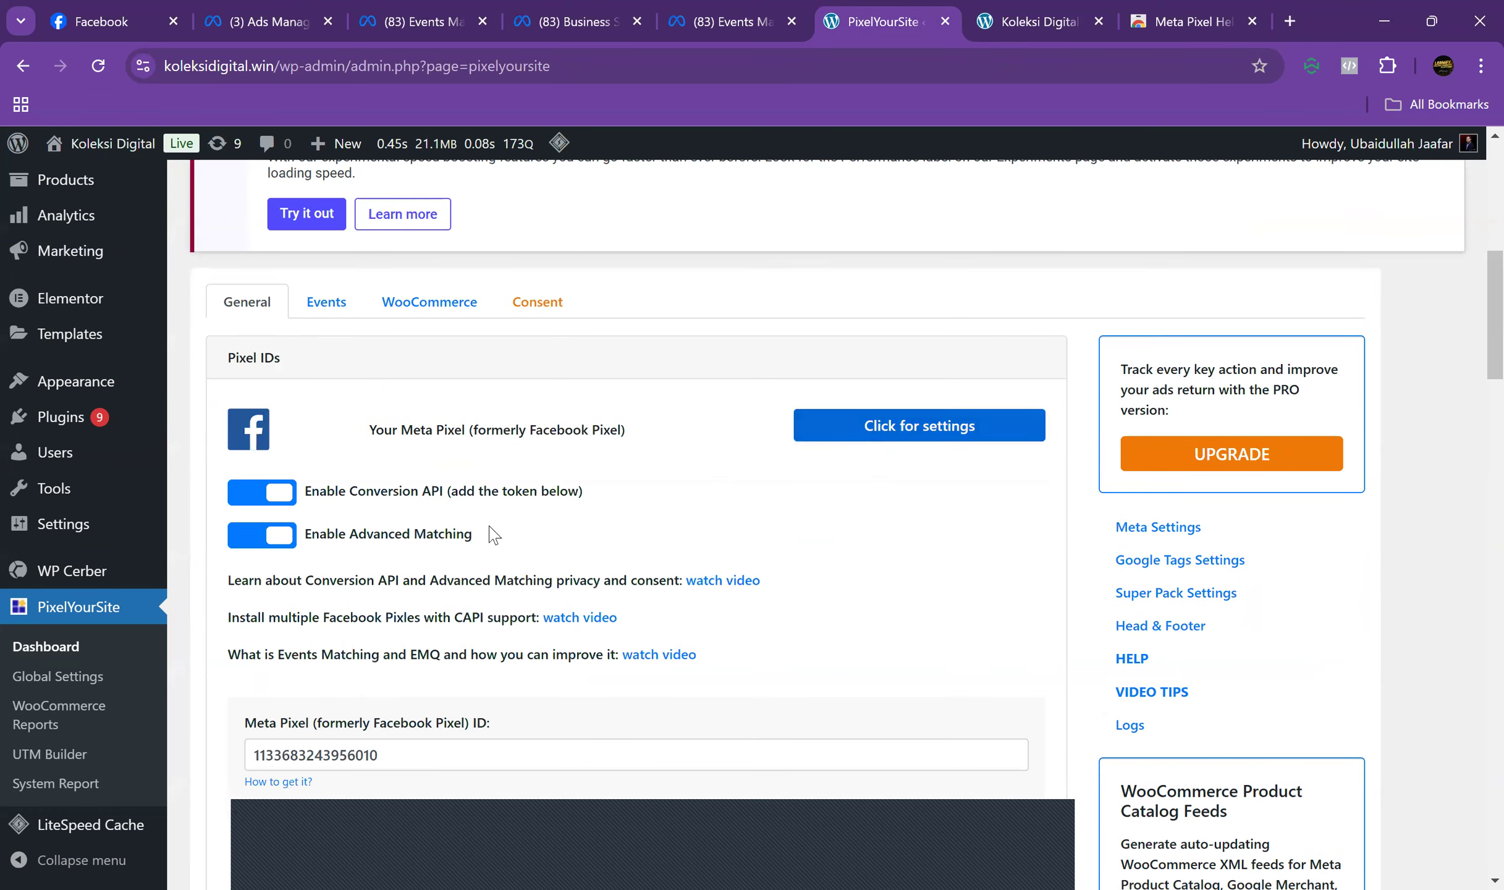
scroll(490, 530, down, 5)
scroll(315, 426, down, 1)
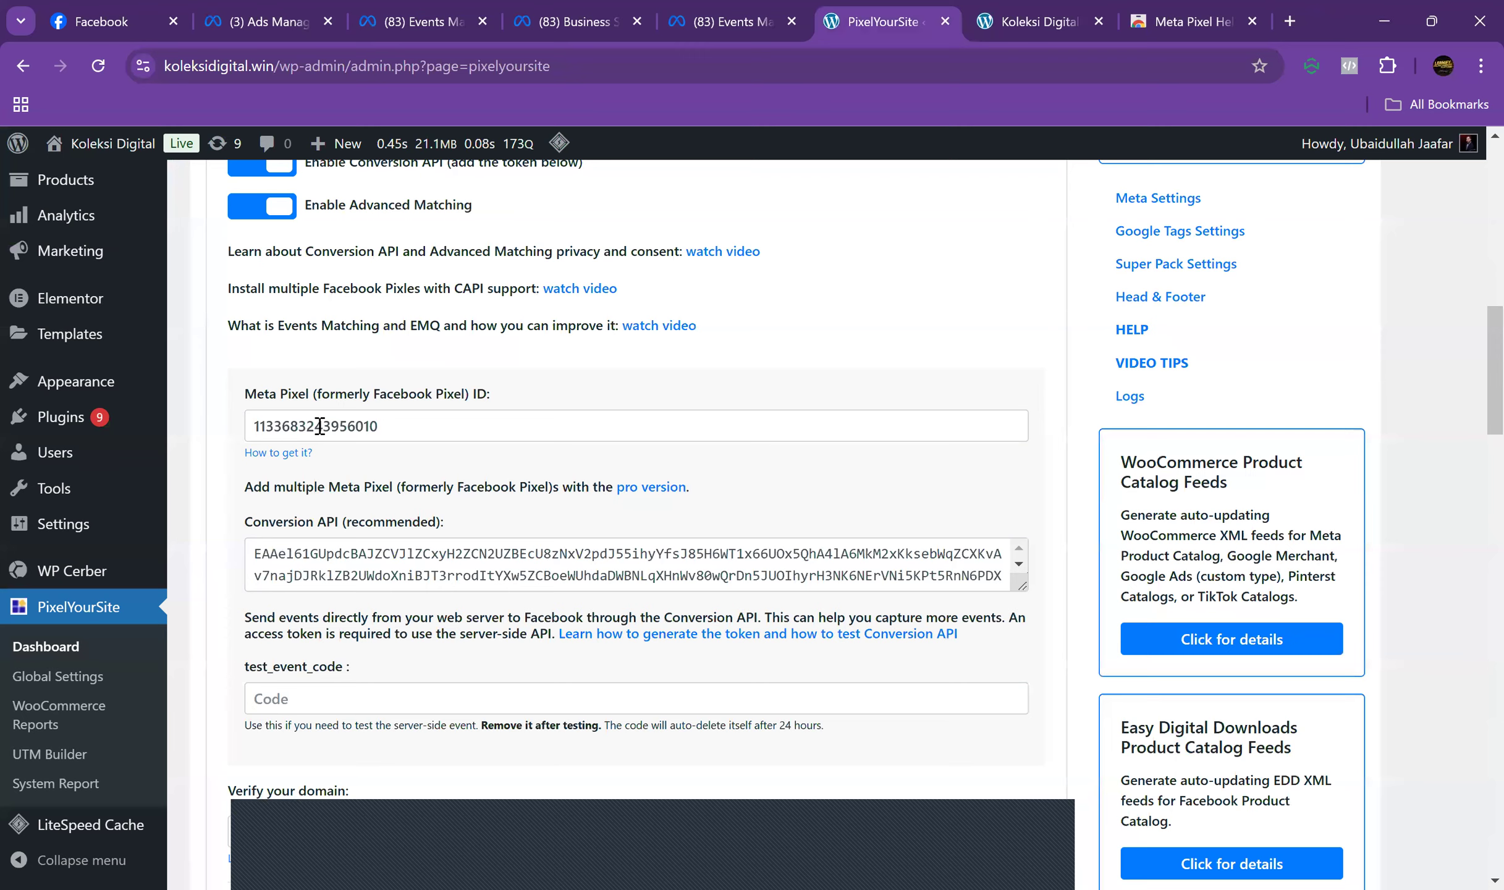
scroll(319, 426, down, 8)
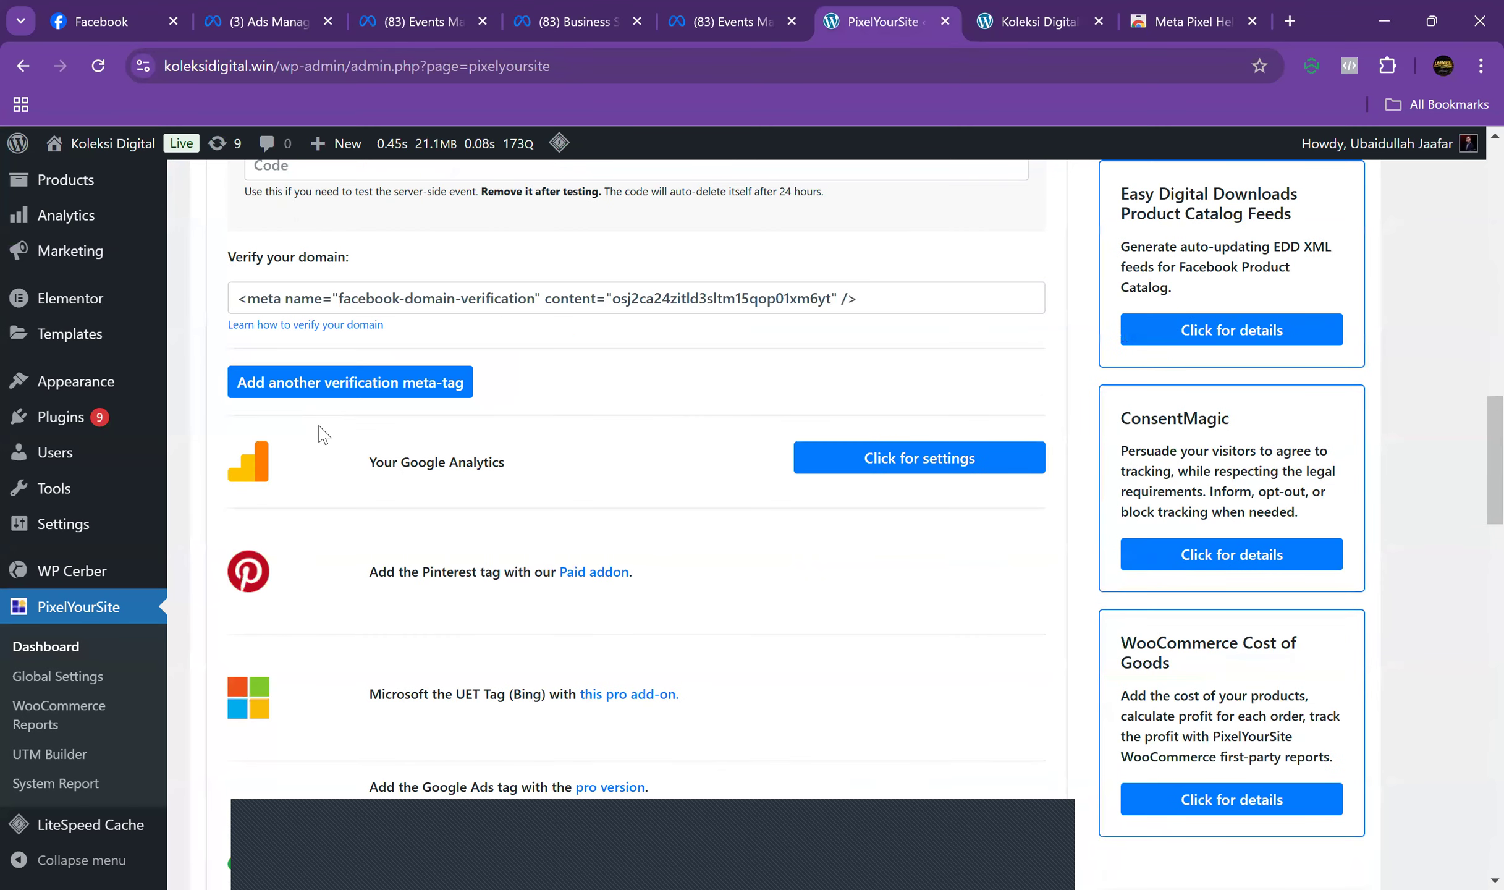
scroll(321, 432, down, 15)
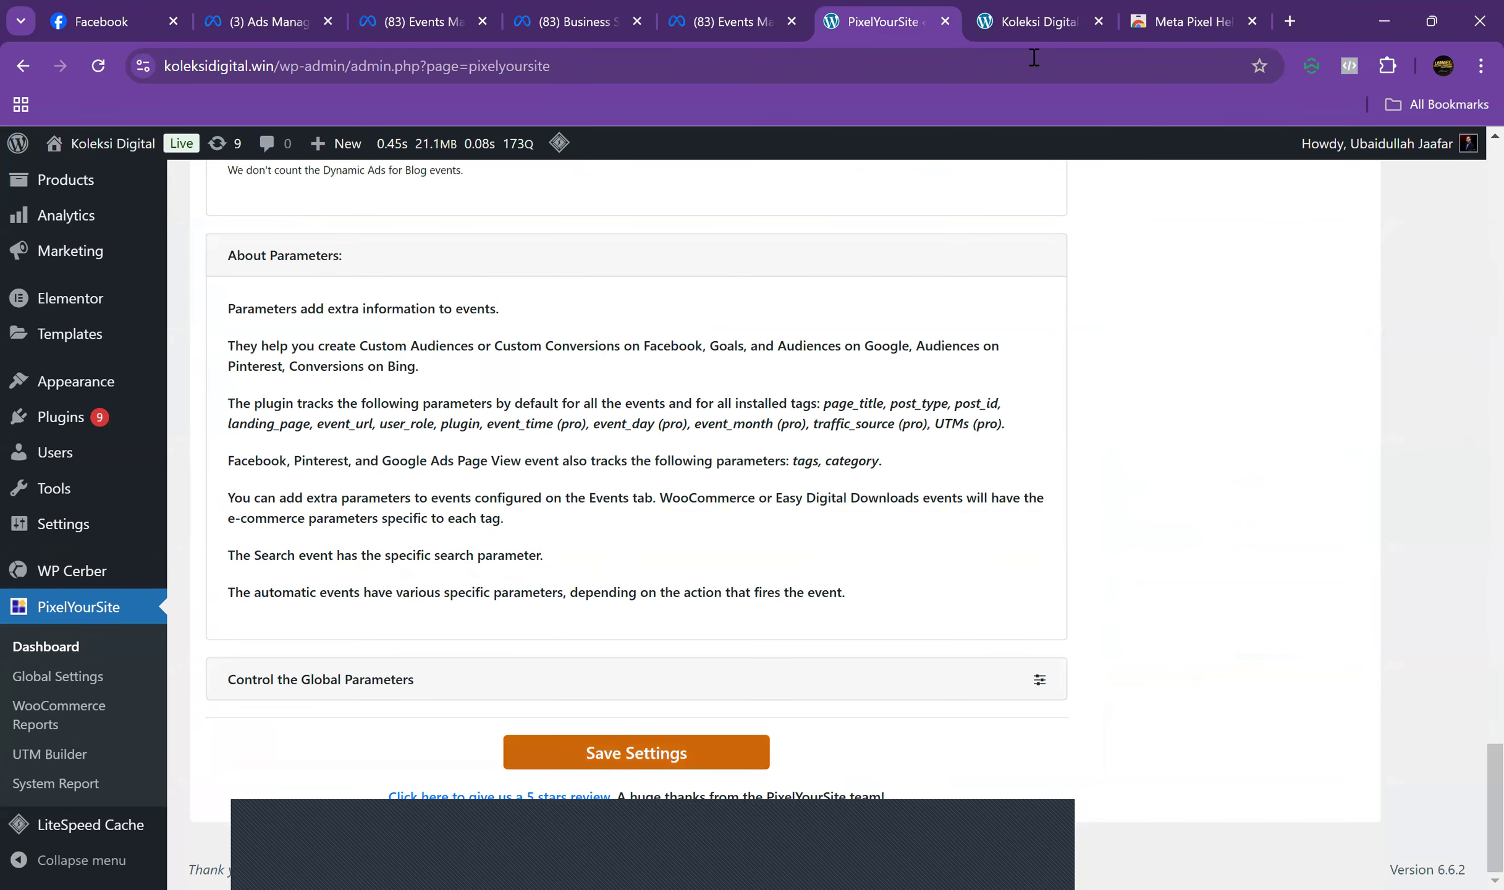
Reload koleksidigital.win and inspect its installed pixel with Meta Pixel Helper
click(1026, 23)
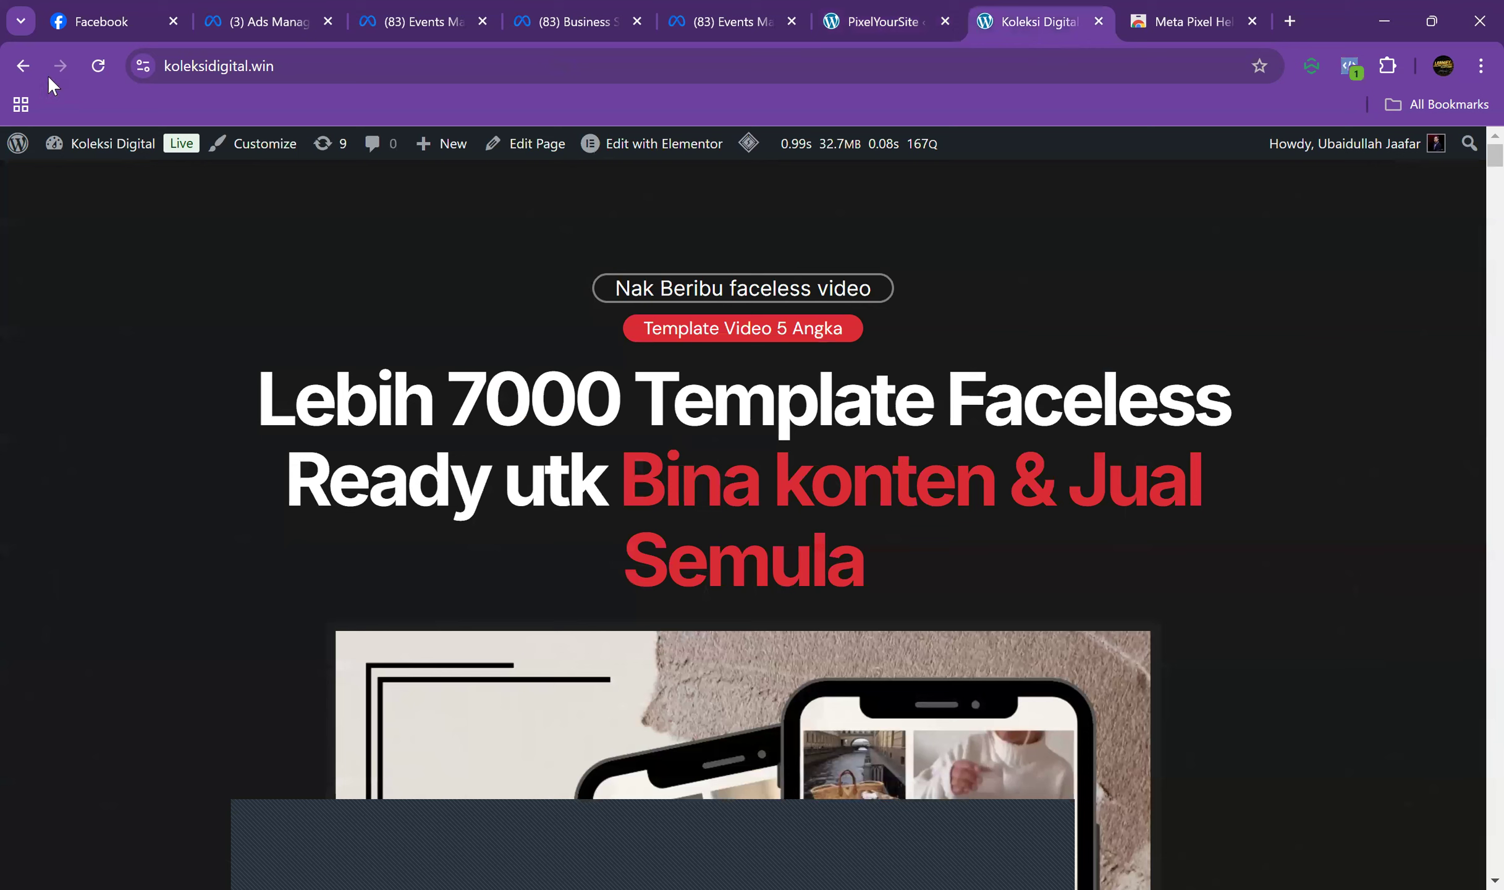
click(98, 65)
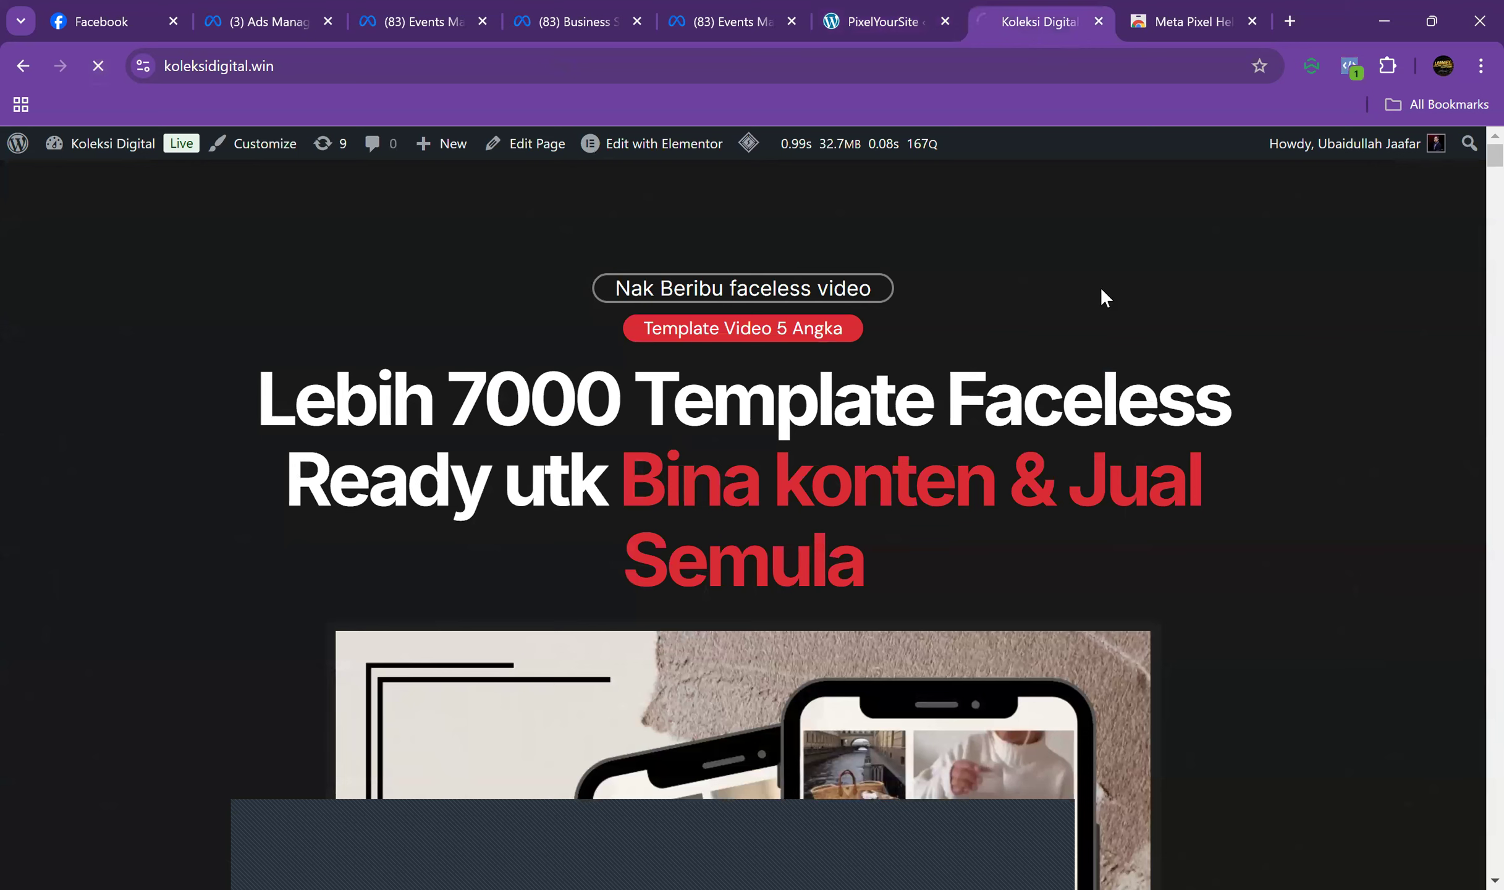
click(1357, 70)
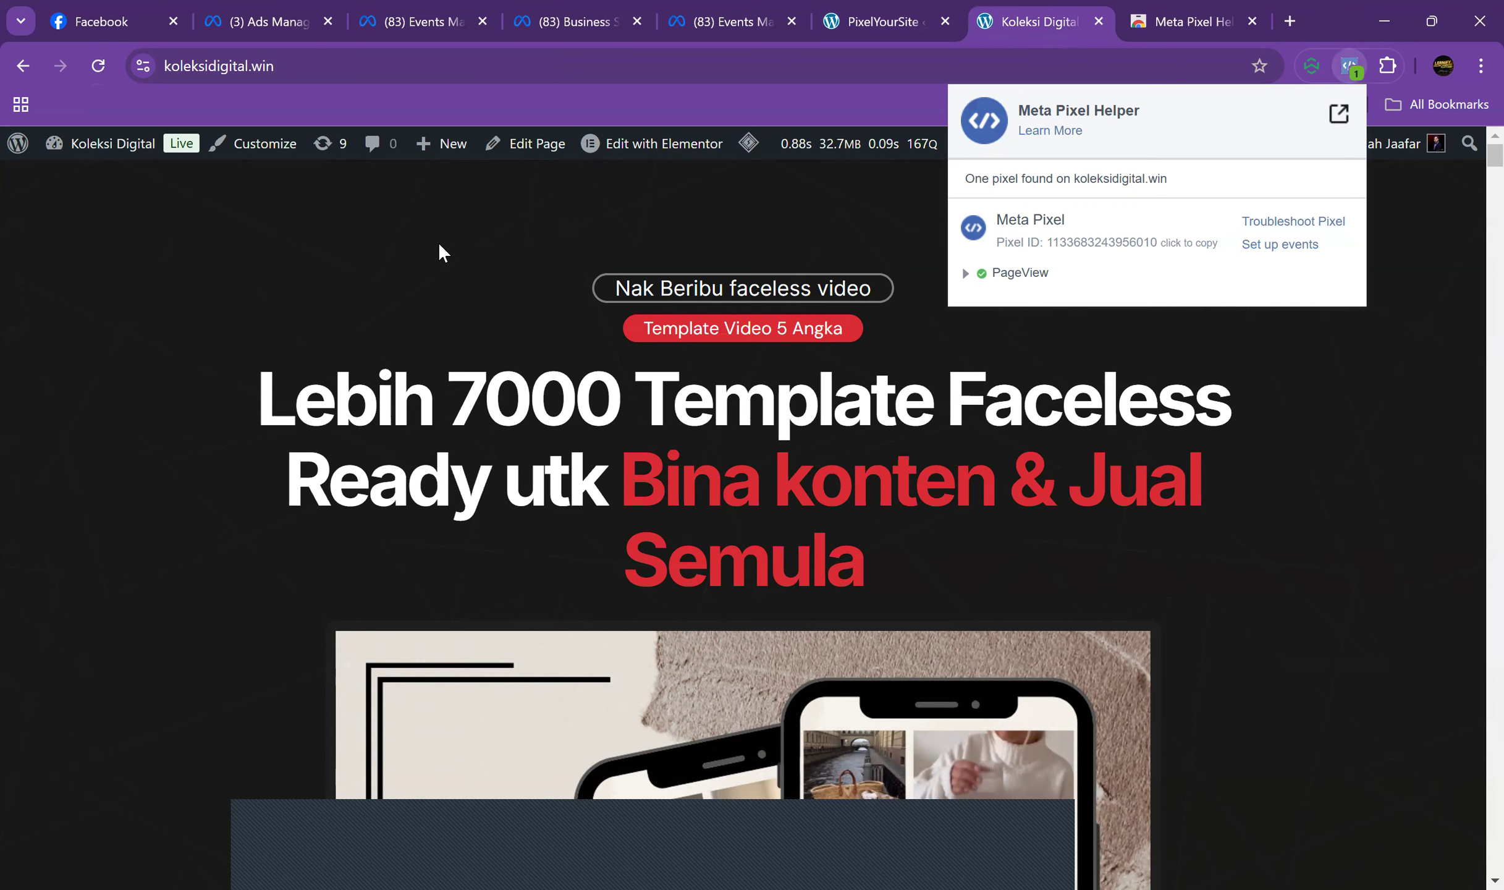
Return to Events Manager and show the Test events page for Koleksi Canva Pixel
click(703, 22)
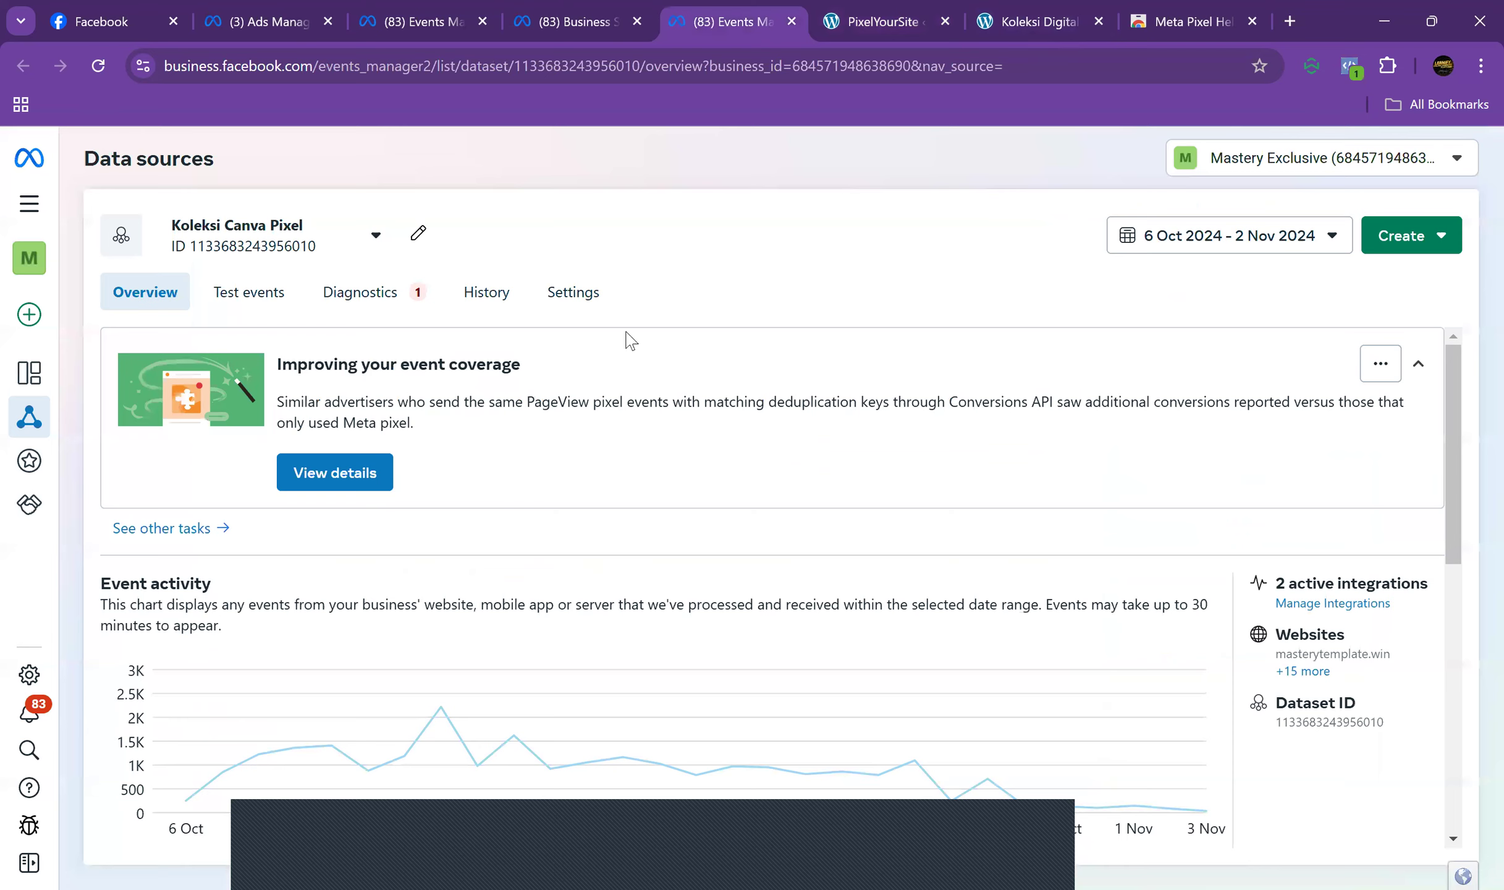
scroll(615, 395, down, 1)
scroll(615, 396, up, 1)
scroll(590, 504, down, 1)
click(230, 295)
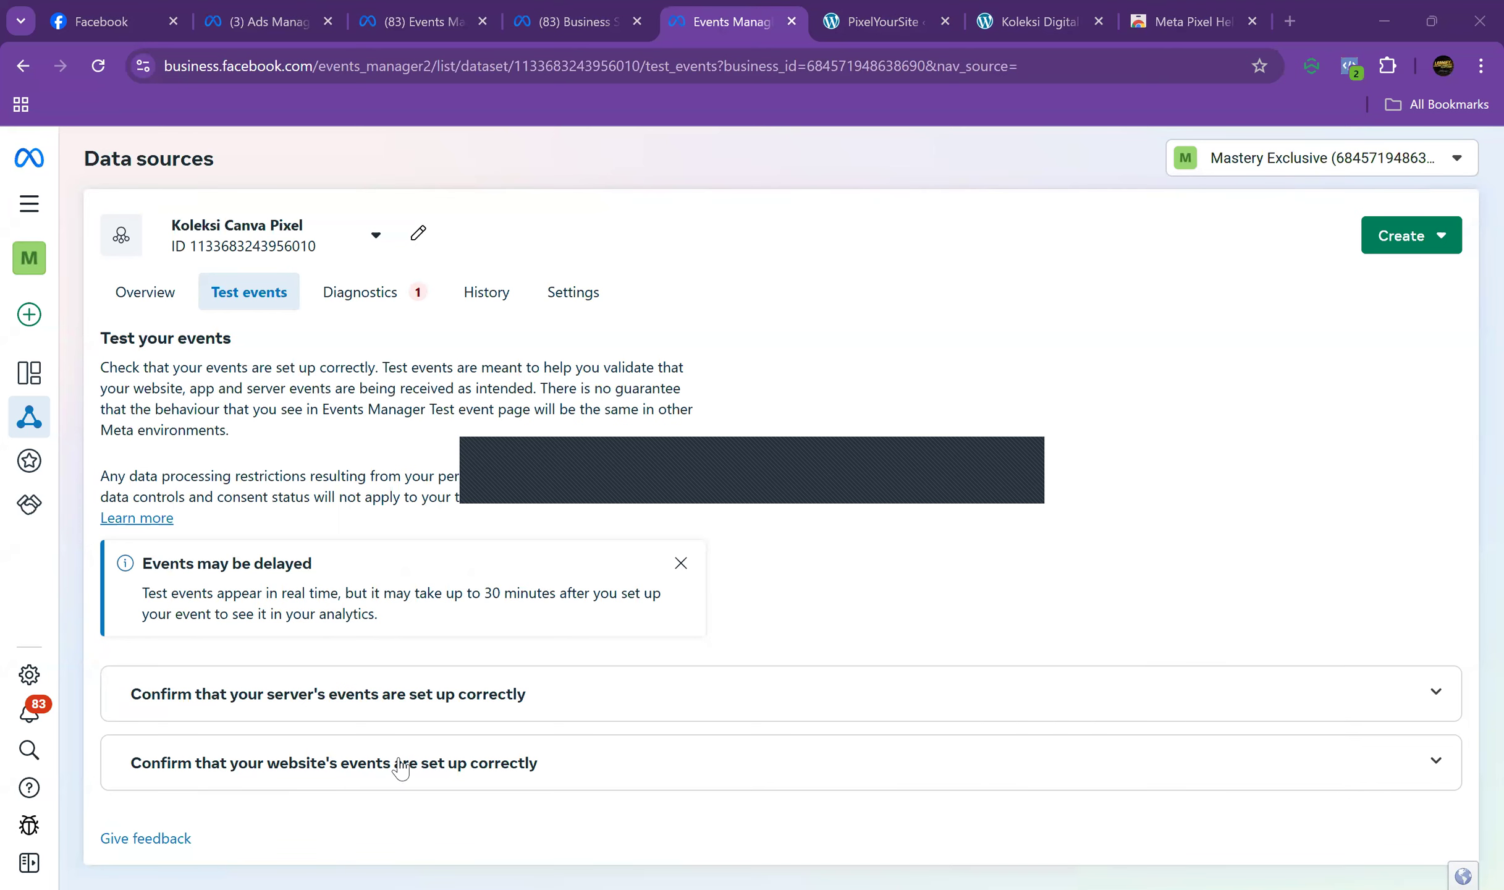
Expand the website events confirmation section and look through the suggested website URLs without choosing one
click(373, 763)
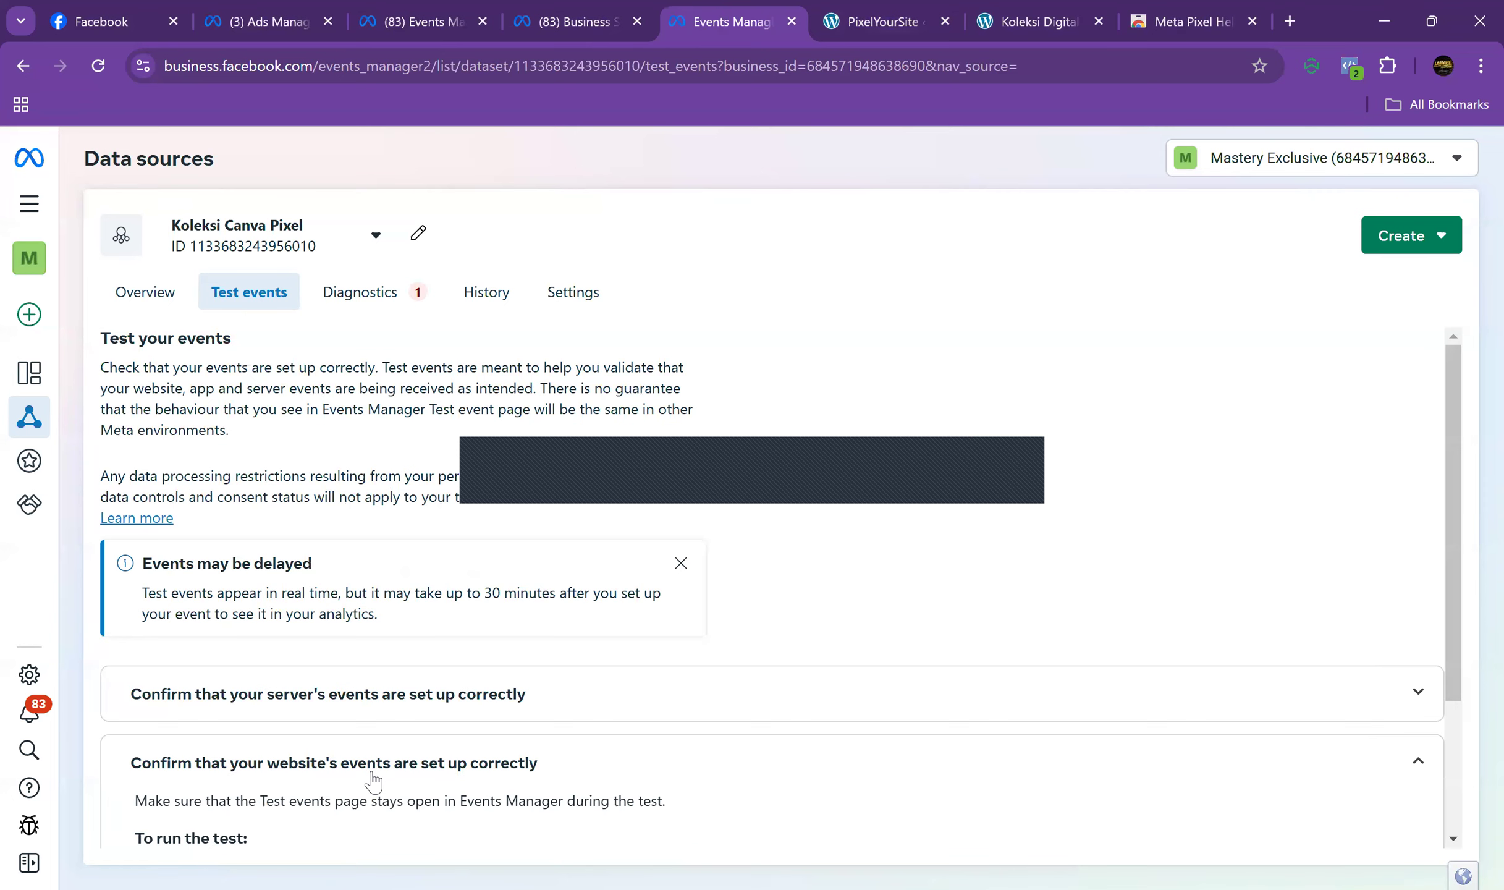
scroll(368, 778, down, 4)
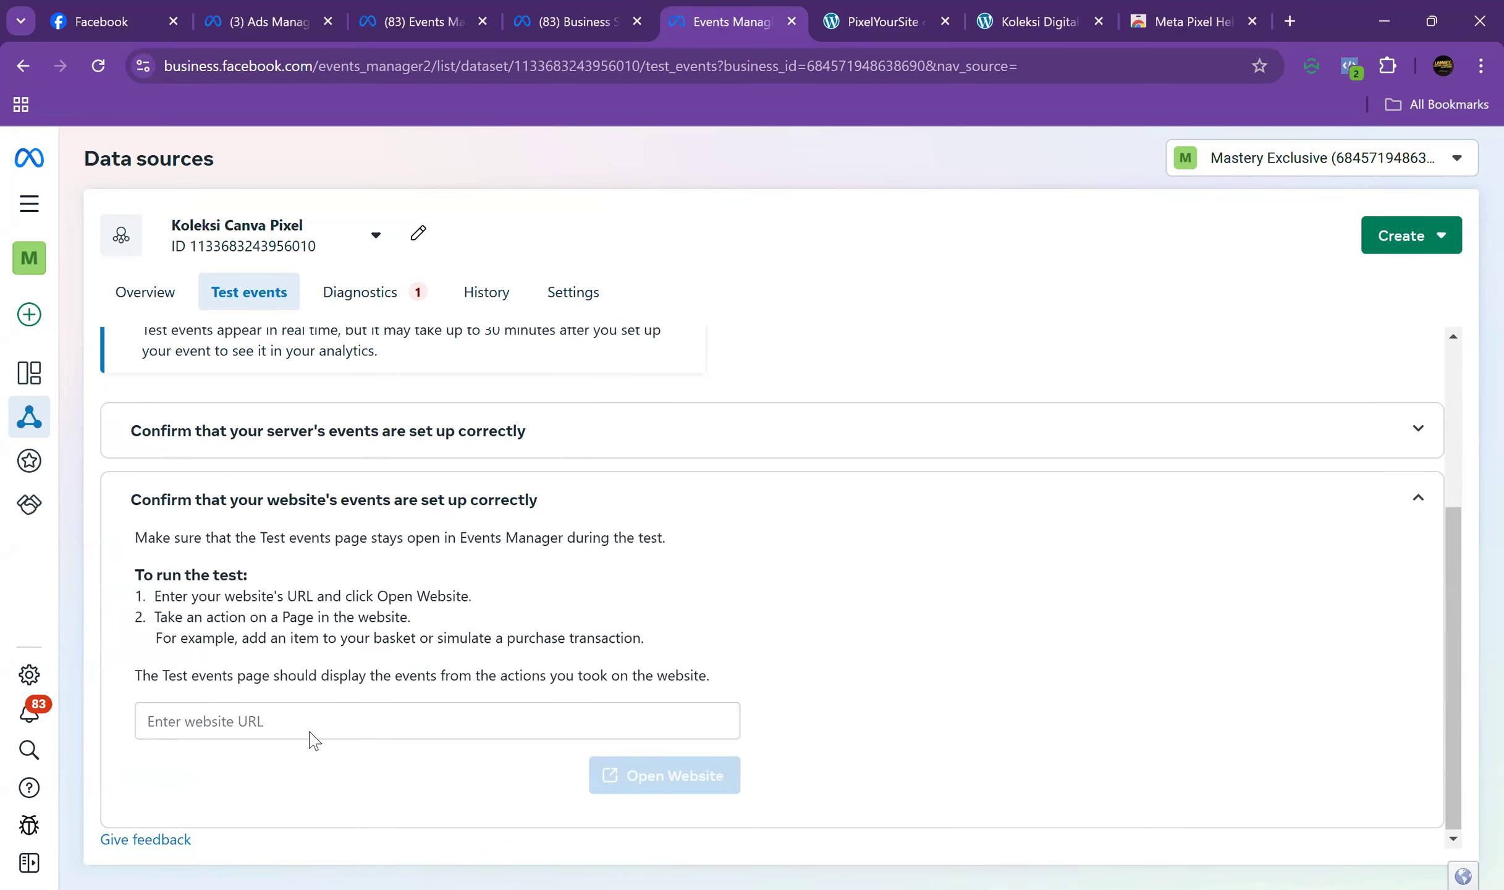
click(308, 721)
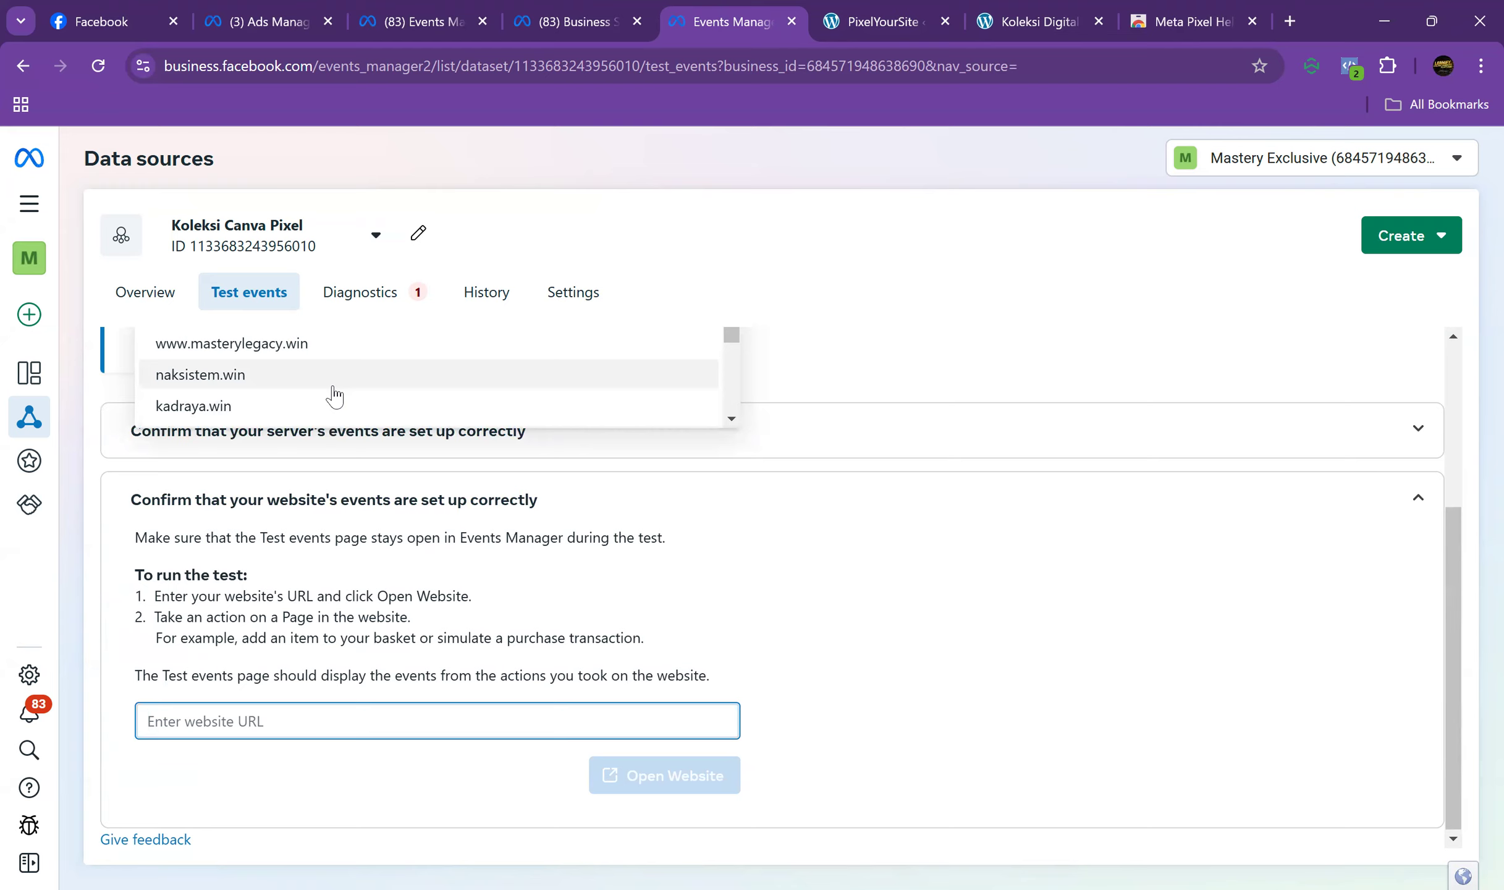
scroll(326, 423, up, 2)
scroll(326, 425, up, 1)
scroll(326, 426, down, 3)
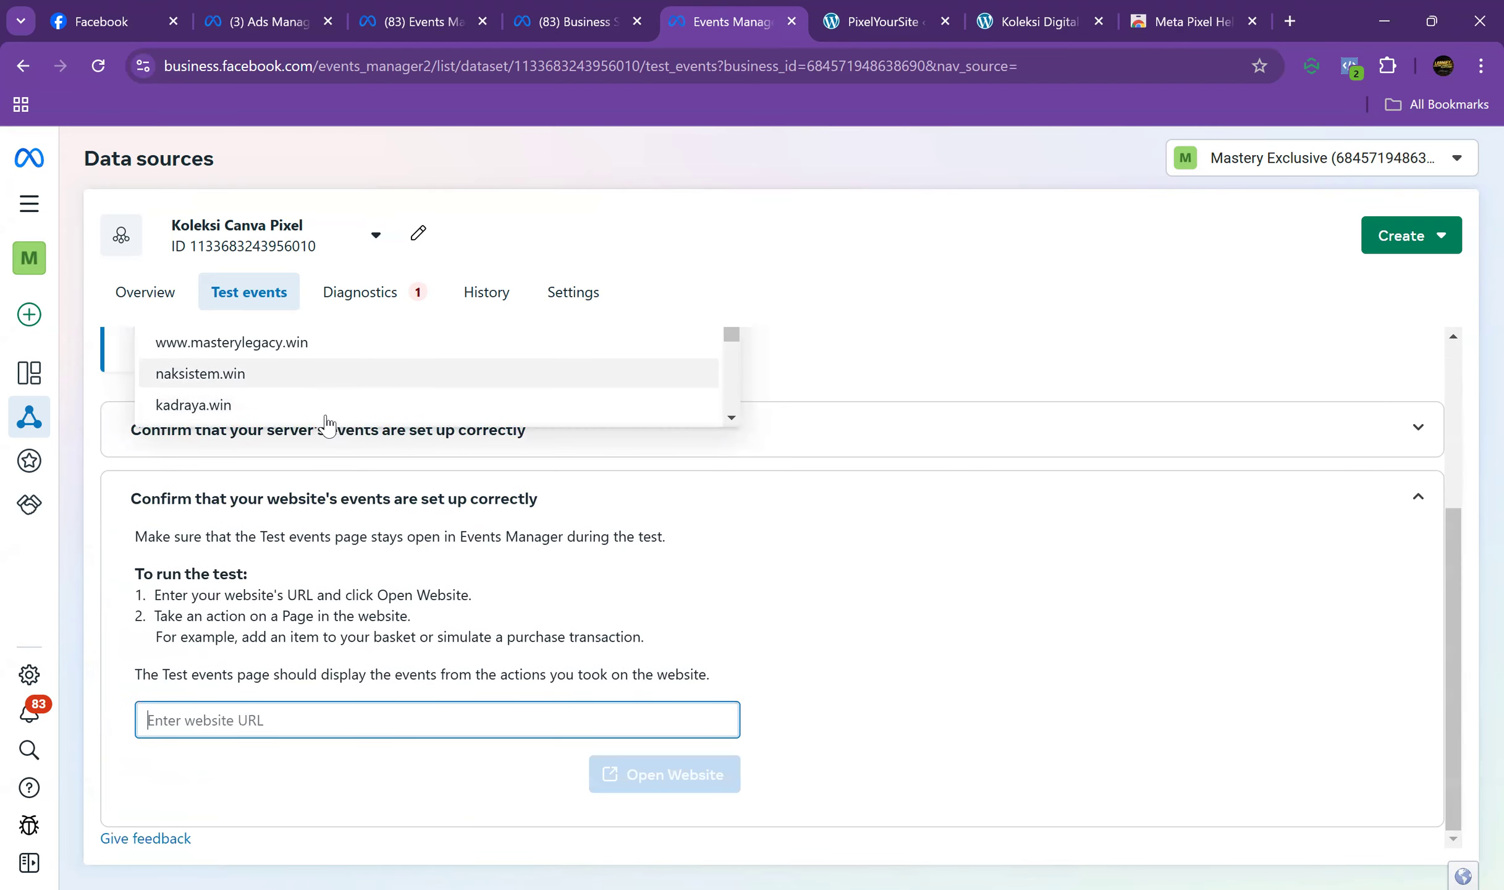
click(926, 652)
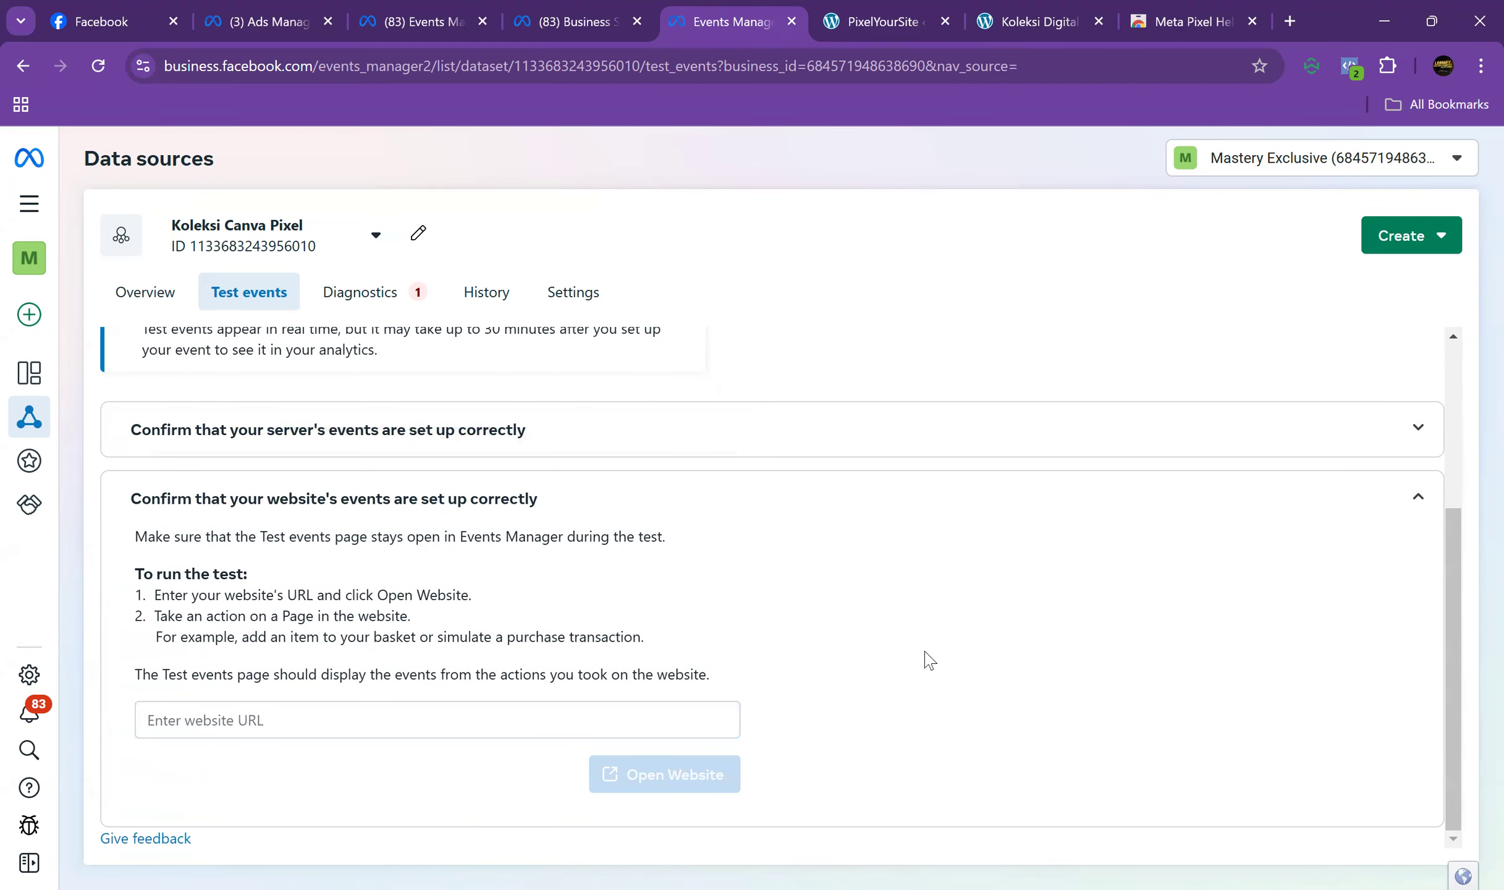
Open the allow list for editing under website traffic permissions in the Koleksi Canva Pixel settings
click(580, 303)
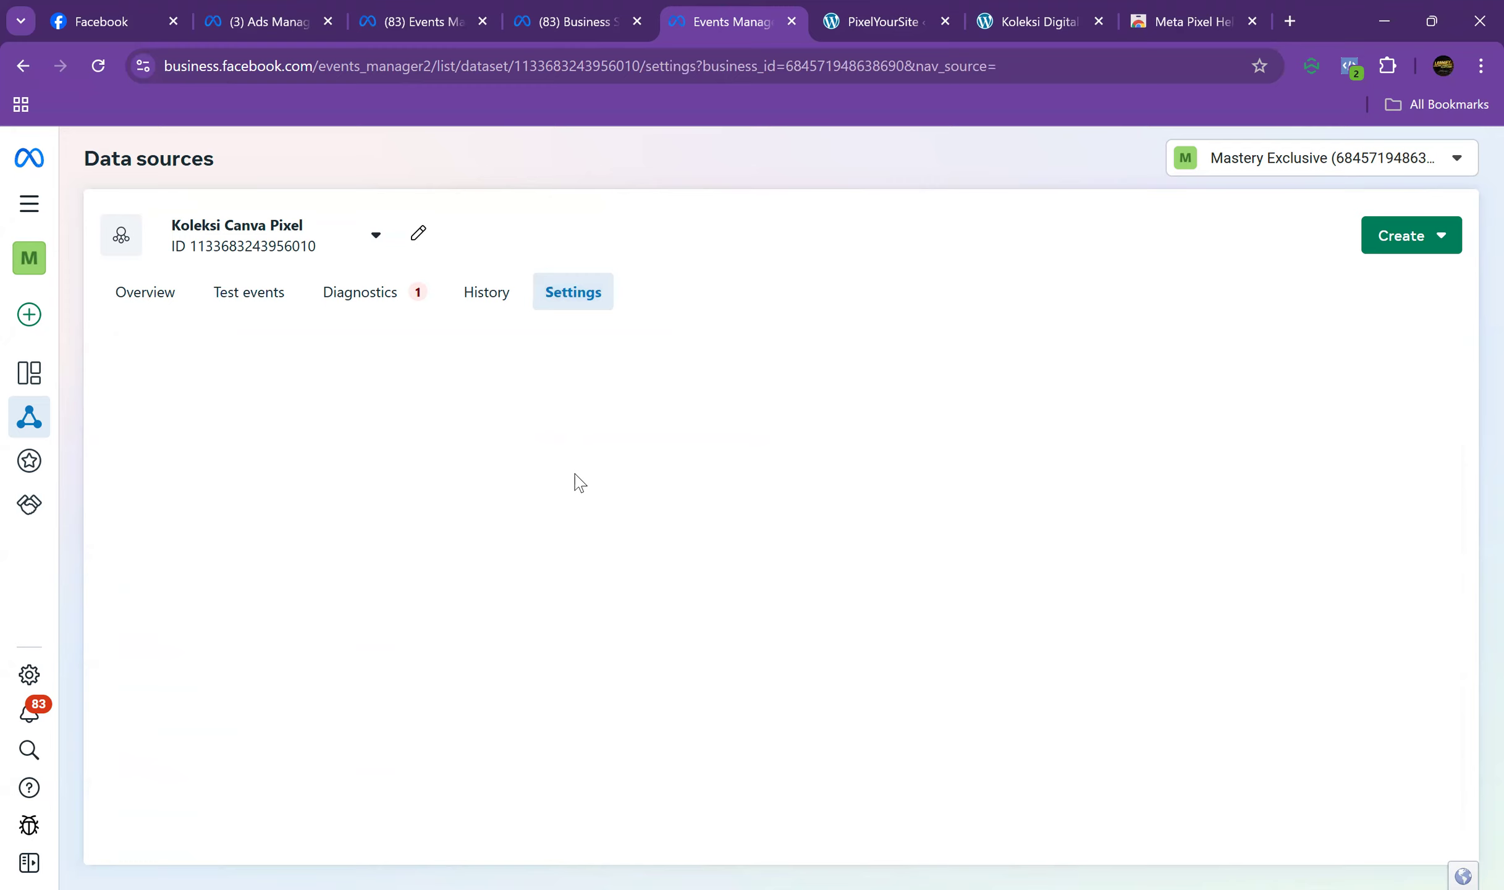
scroll(579, 482, down, 10)
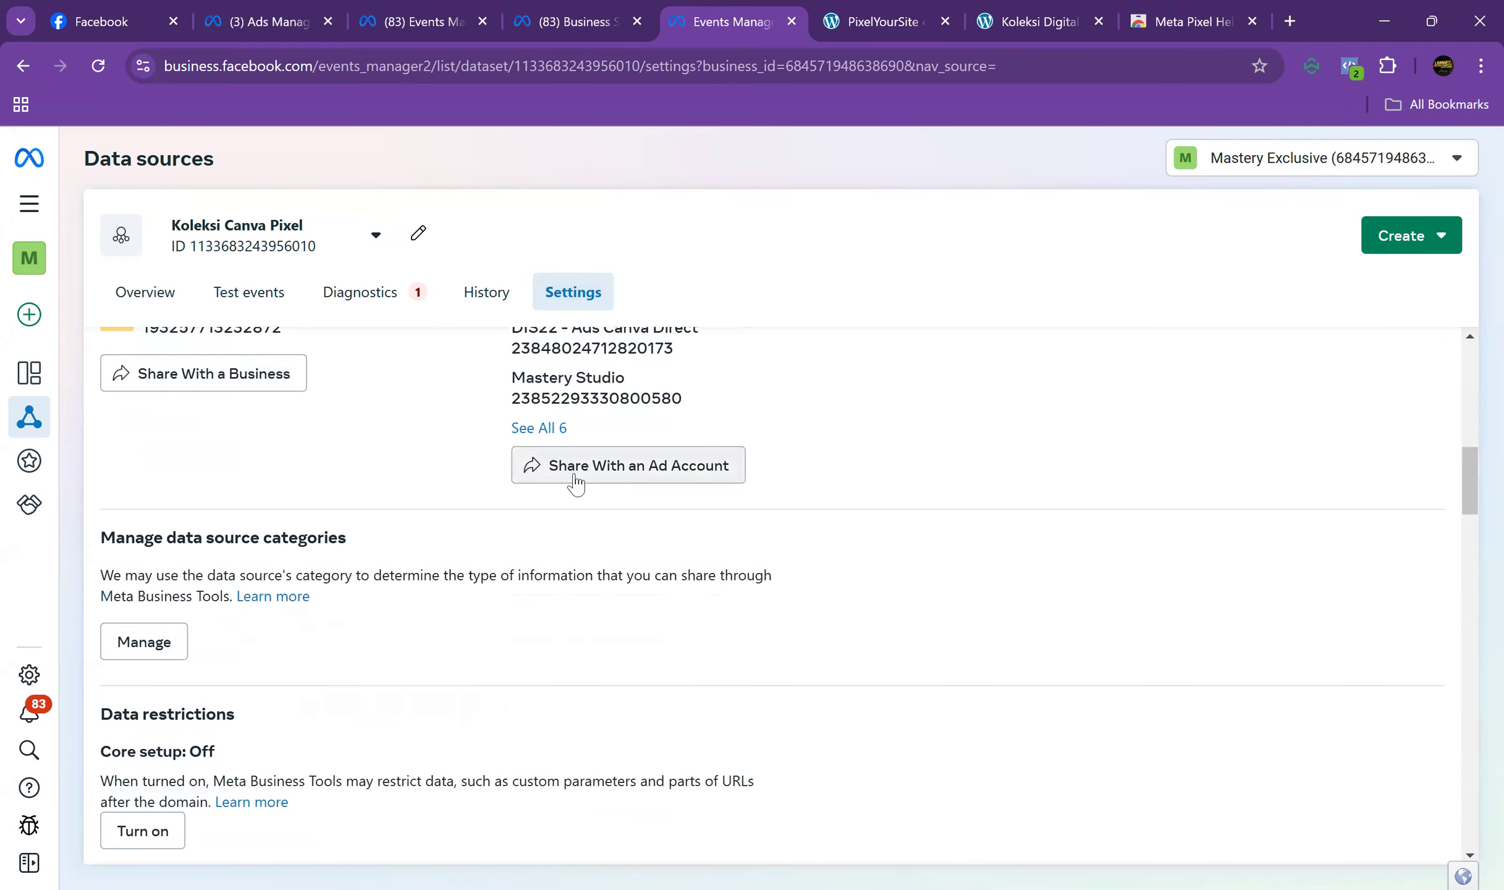
scroll(575, 484, down, 12)
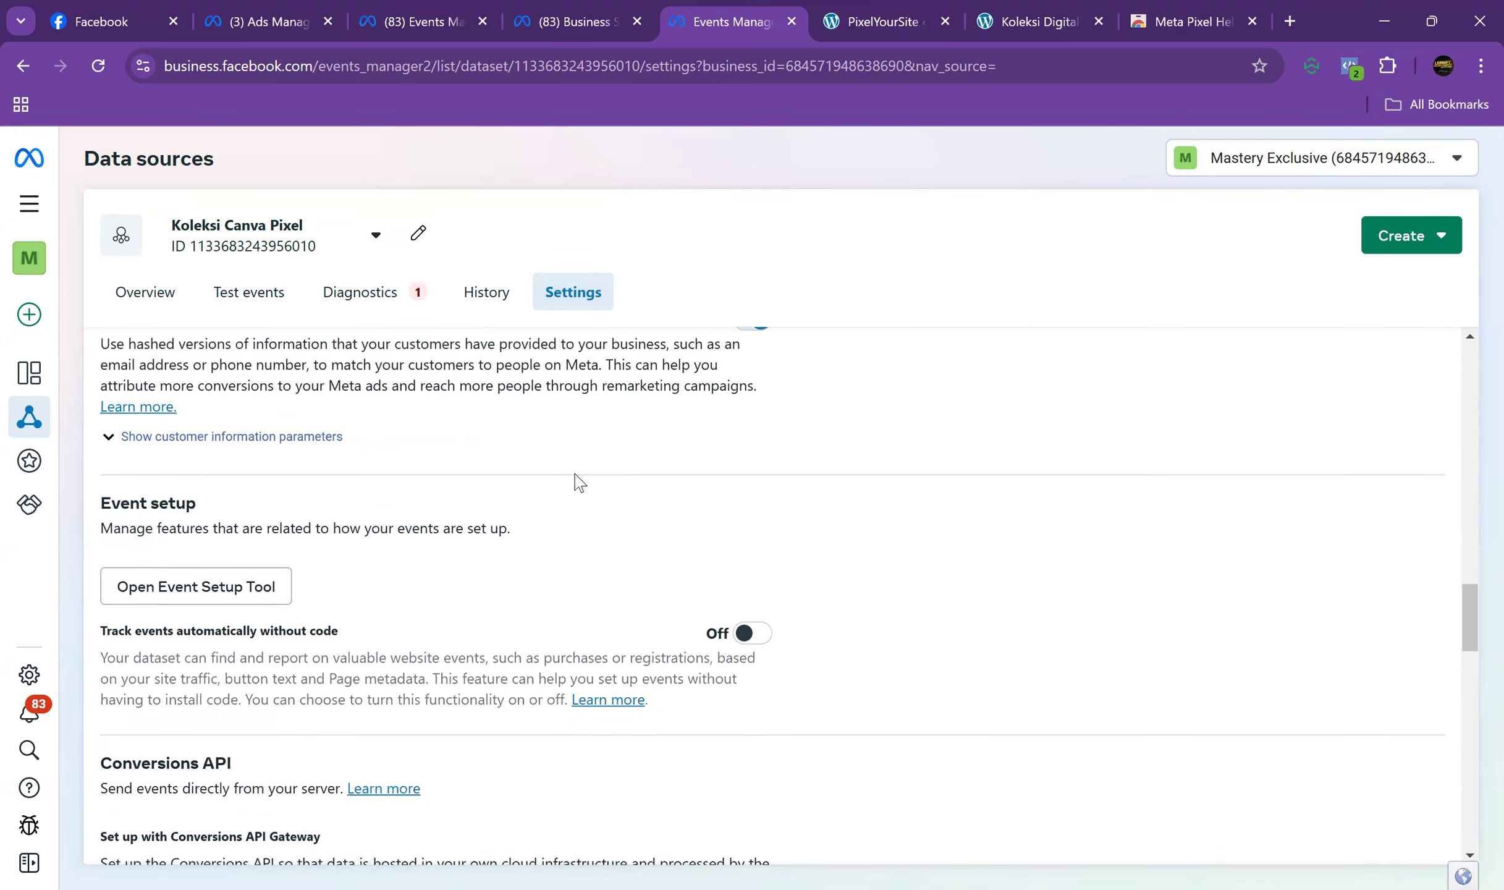
scroll(579, 482, down, 8)
scroll(576, 475, down, 10)
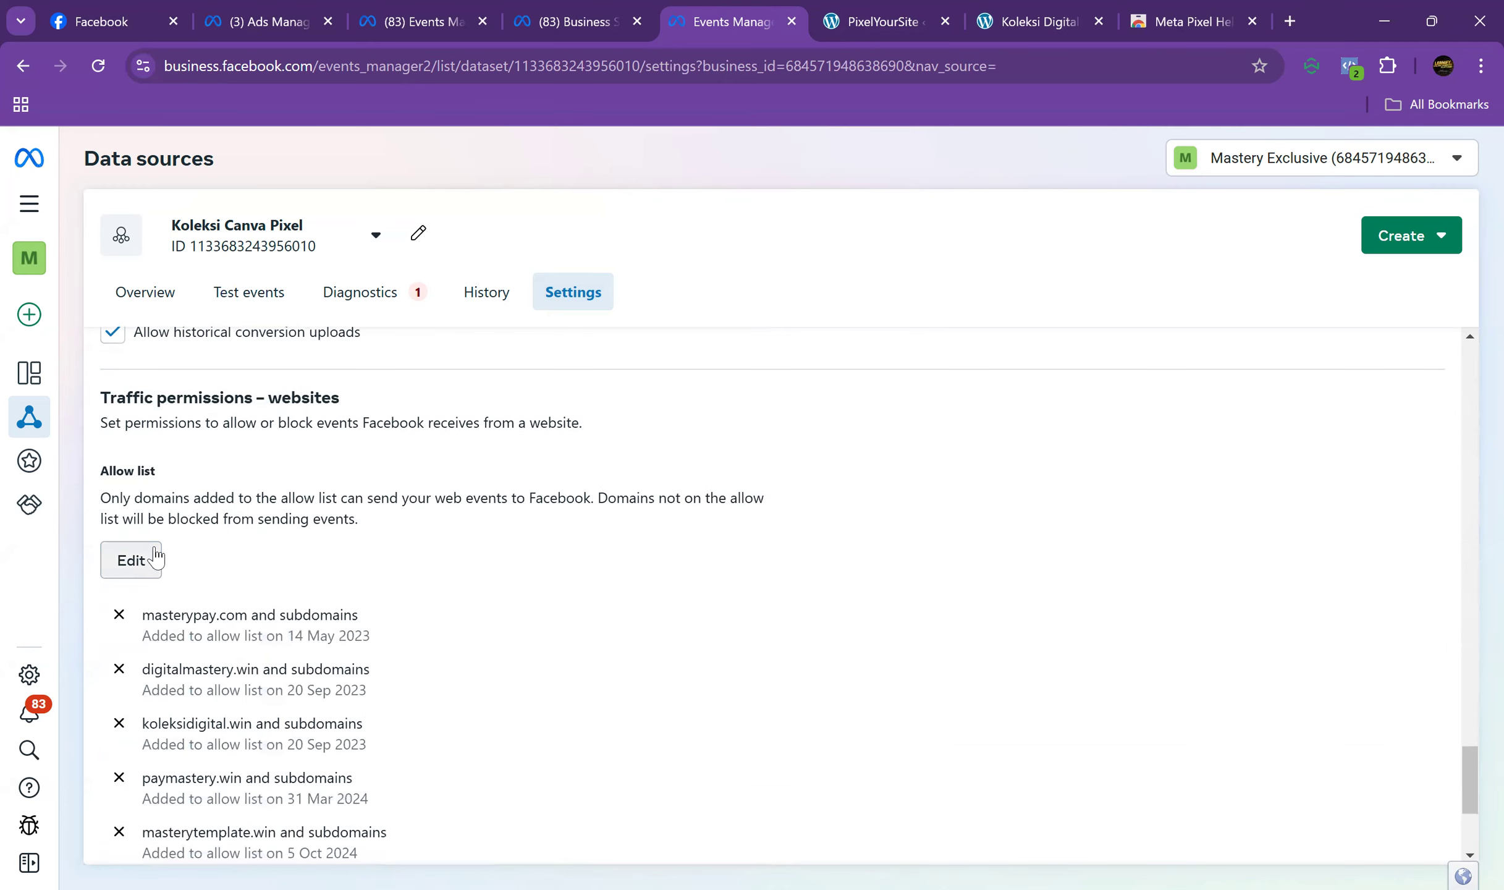
scroll(250, 481, up, 1)
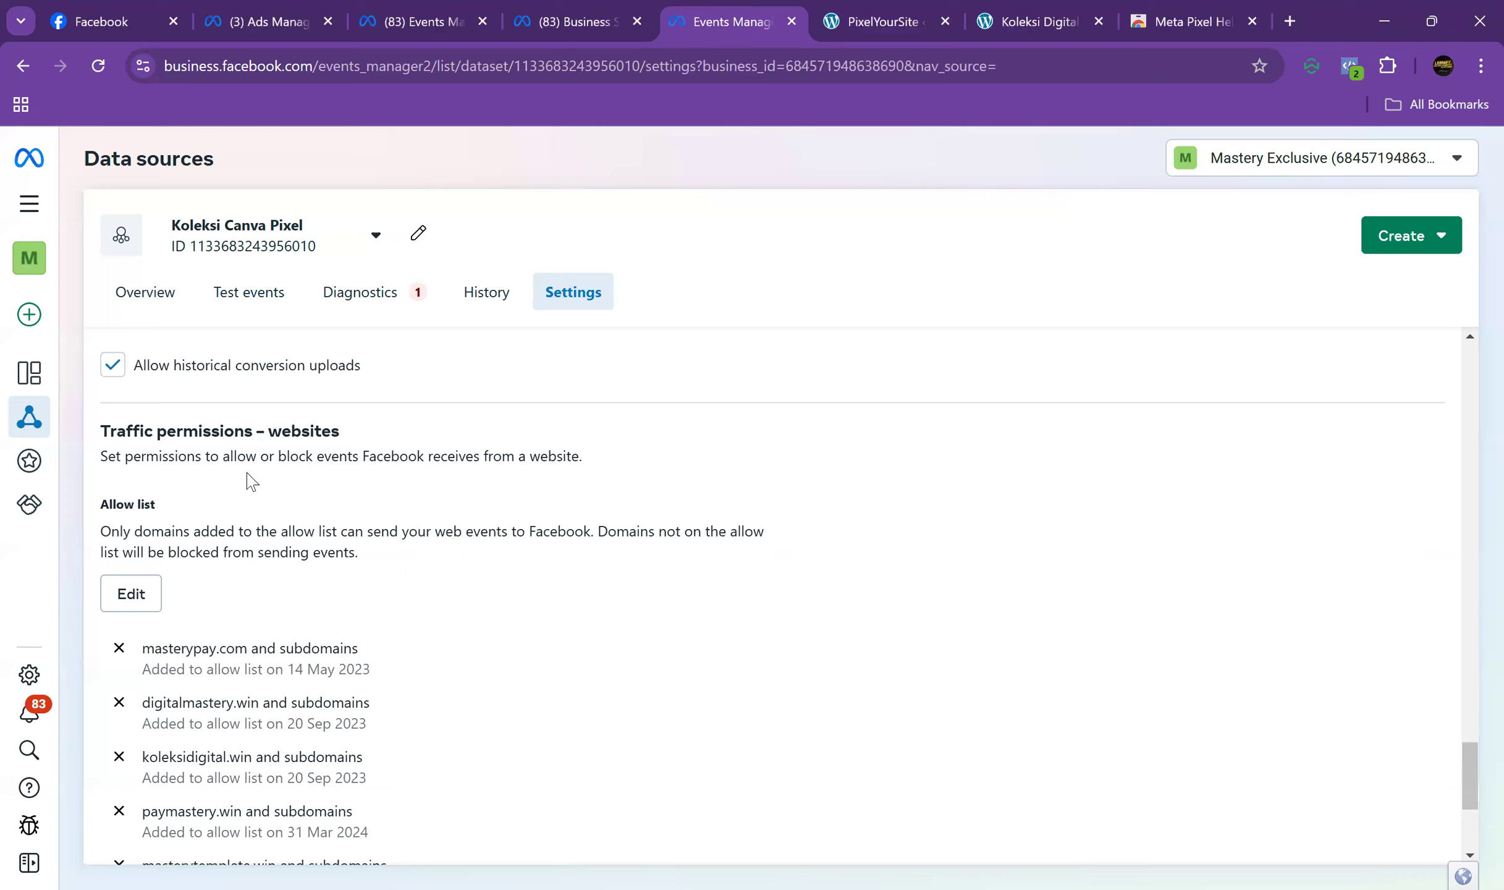
scroll(186, 544, up, 1)
click(131, 615)
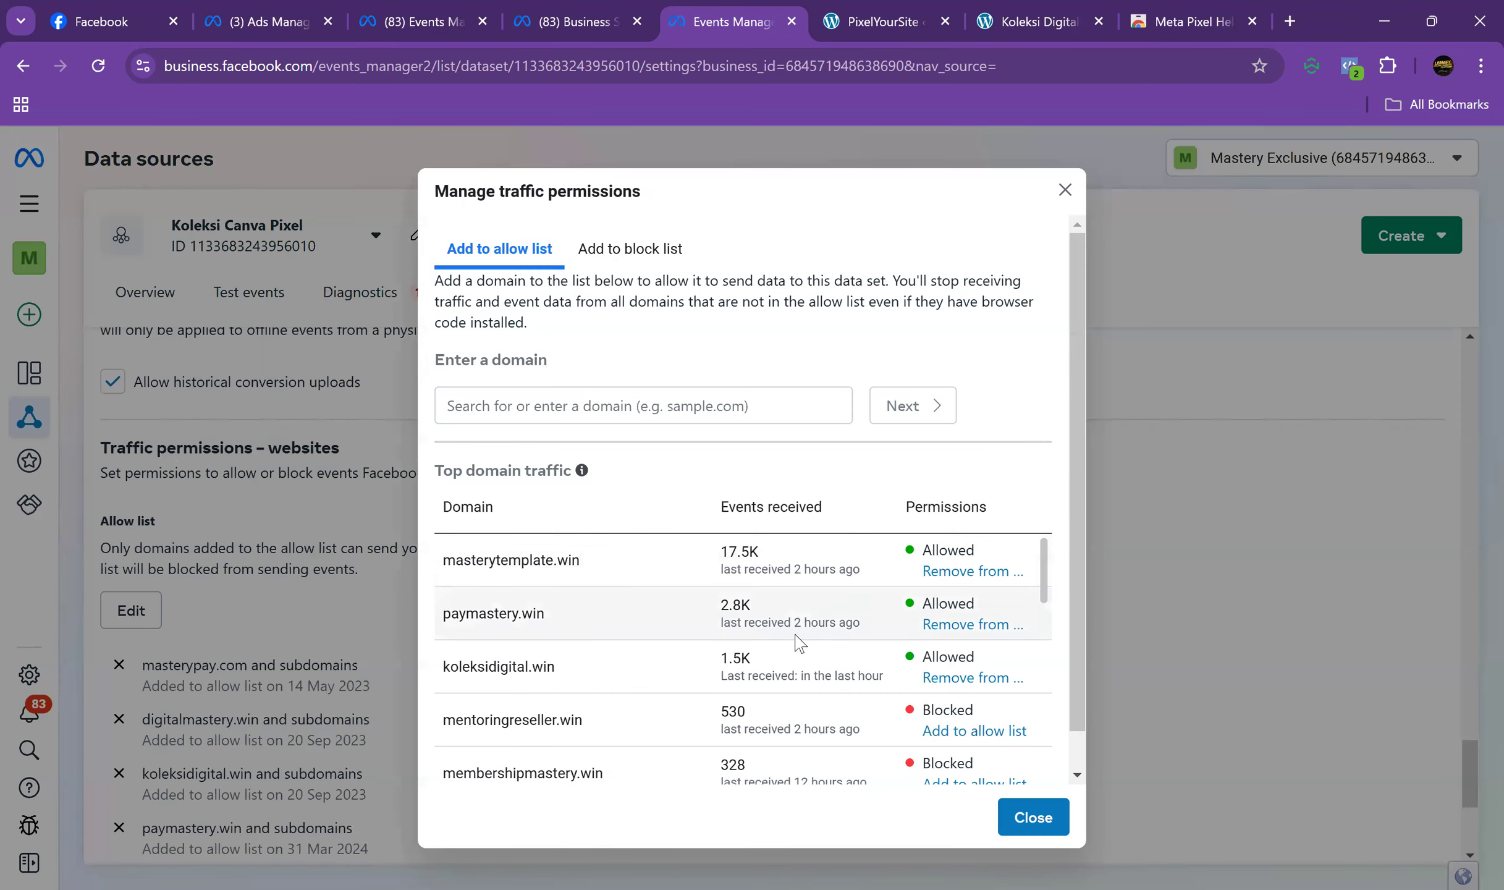
Add mentoringreseller.win to the pixel's domain allow list, check its permission, and close the traffic permissions dialog
scroll(796, 646, down, 1)
scroll(797, 647, up, 1)
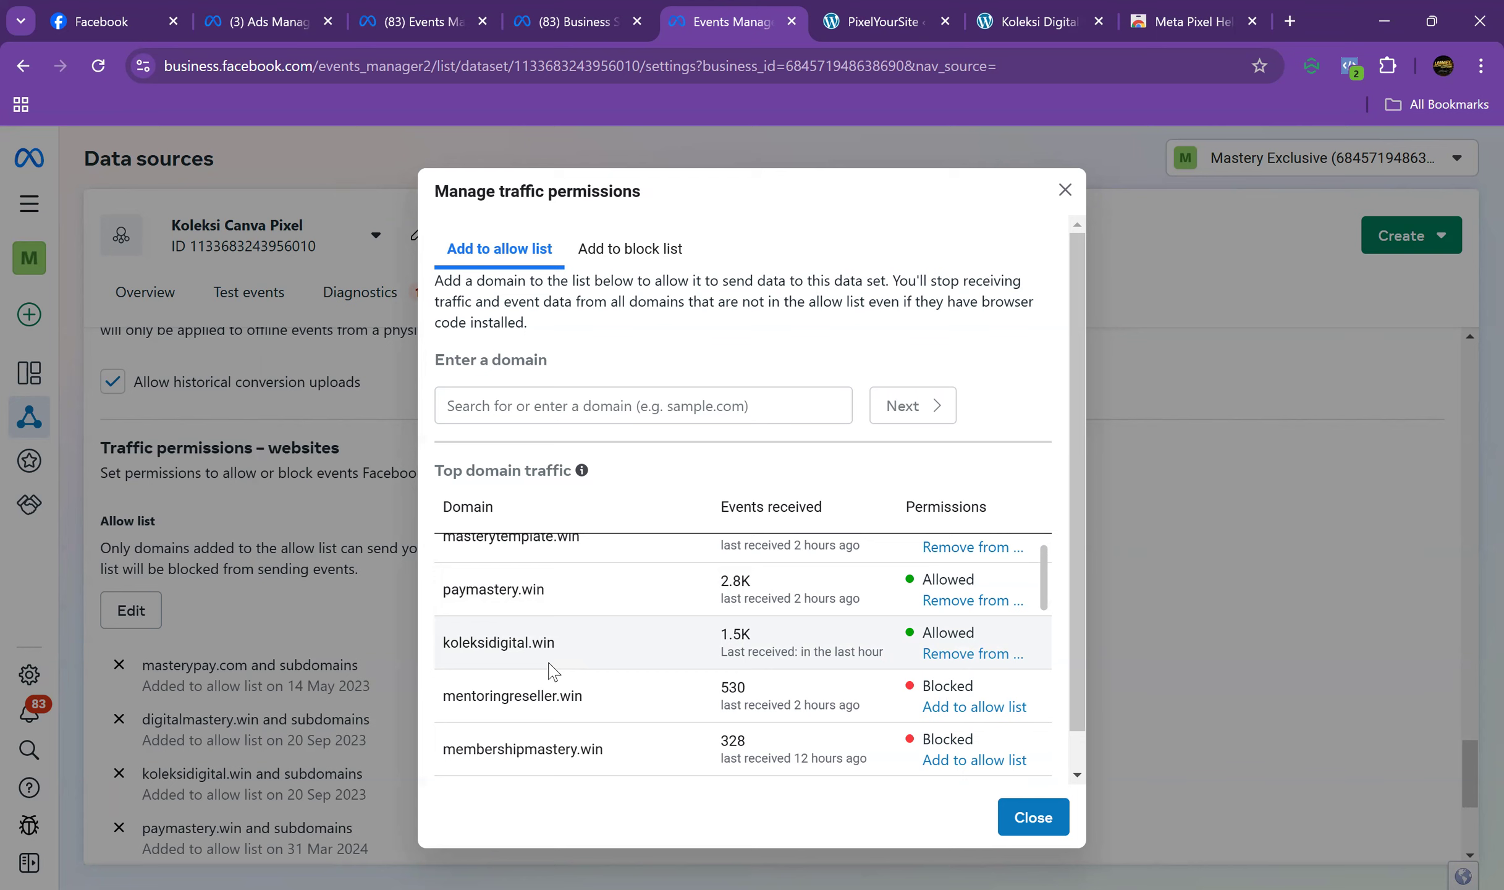
scroll(551, 670, down, 1)
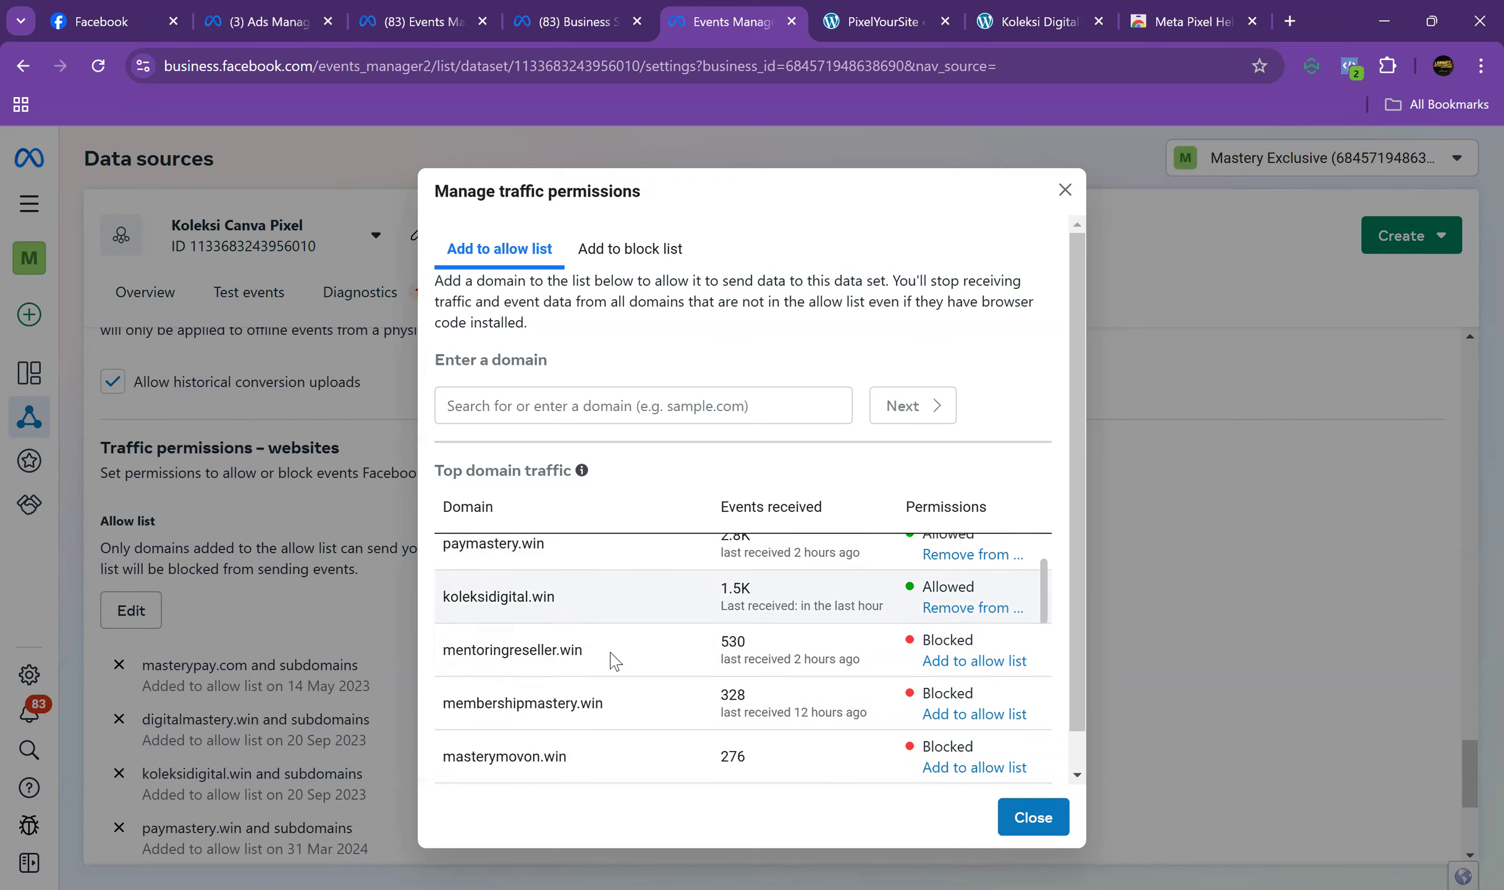
click(982, 661)
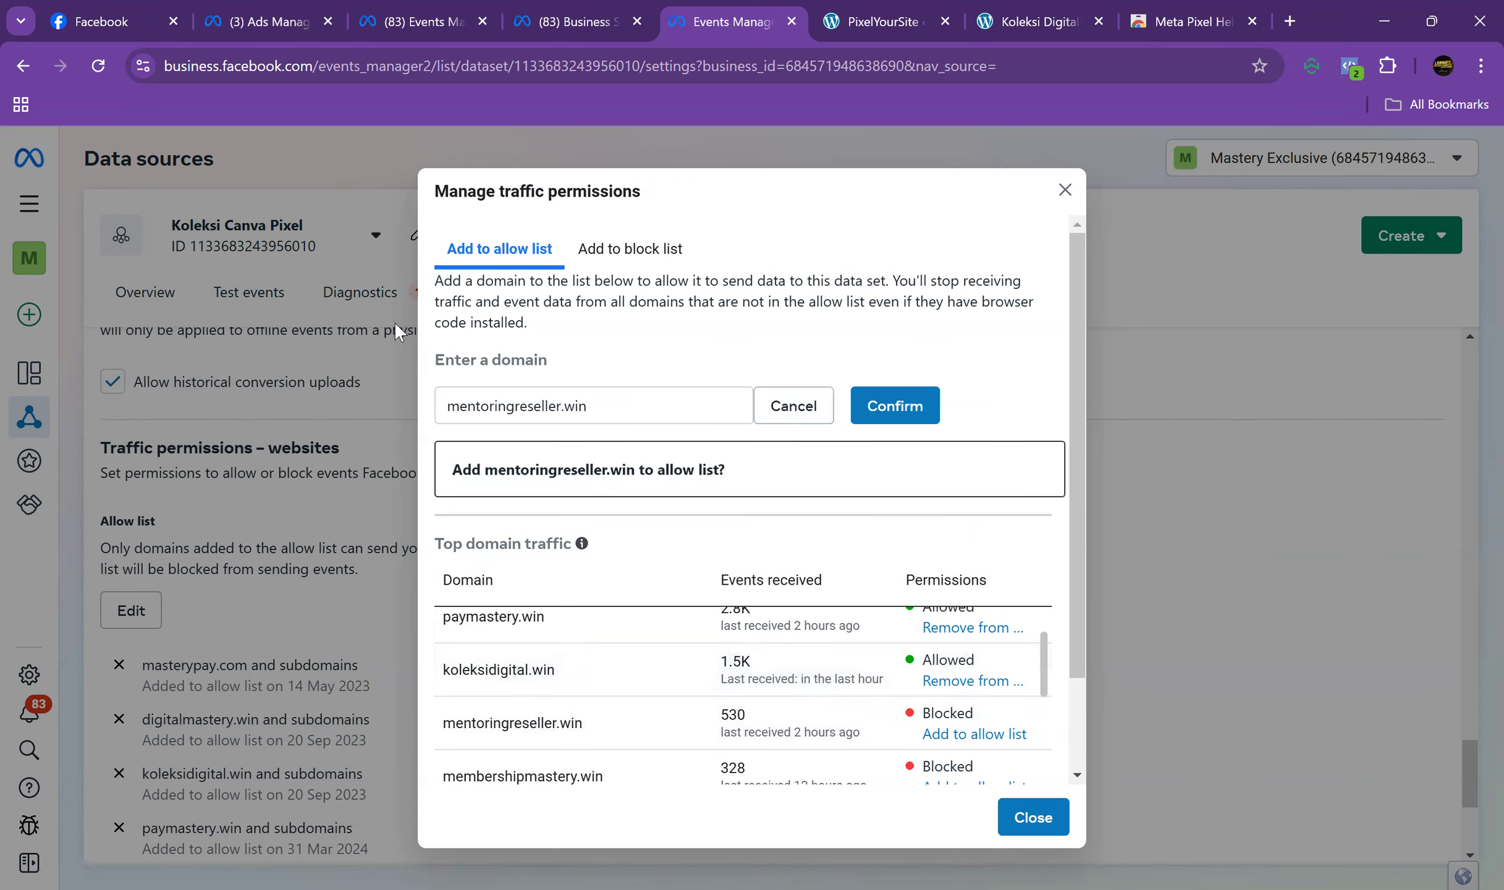
click(889, 406)
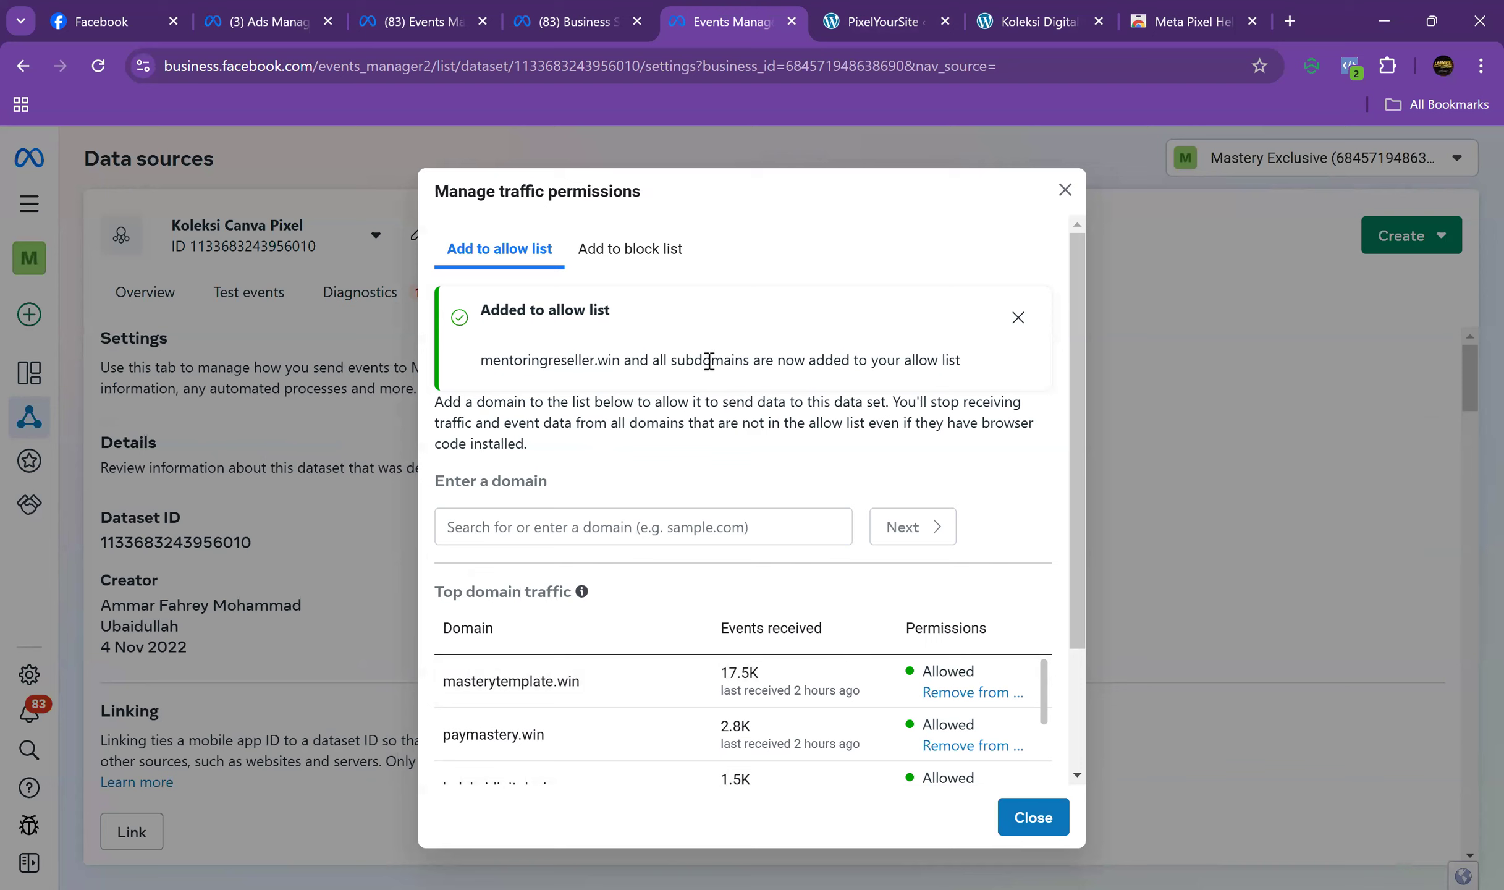
scroll(781, 732, down, 2)
scroll(780, 732, up, 1)
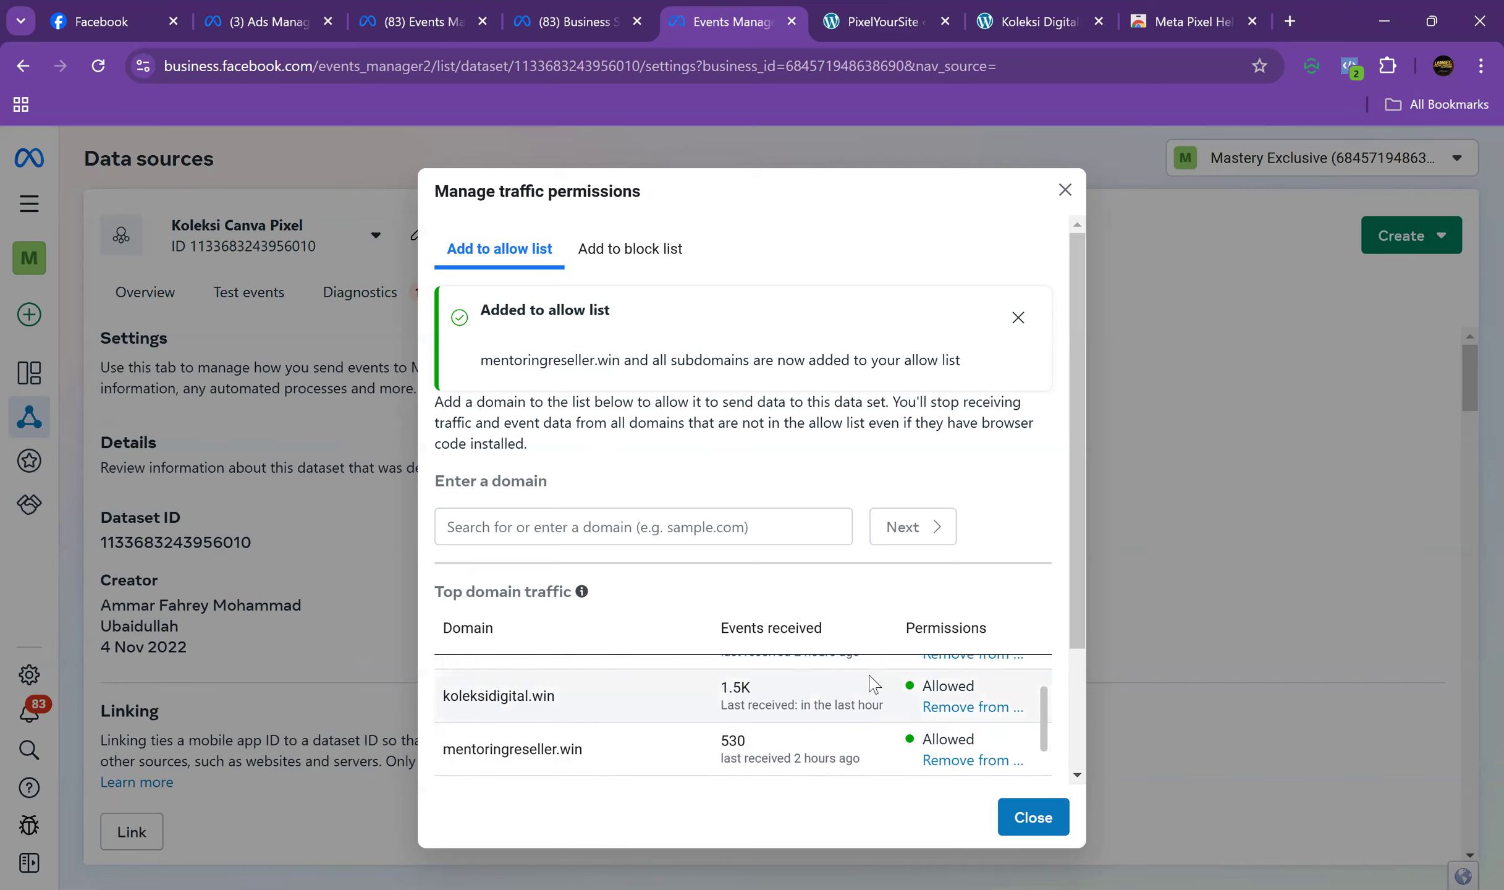
click(1065, 192)
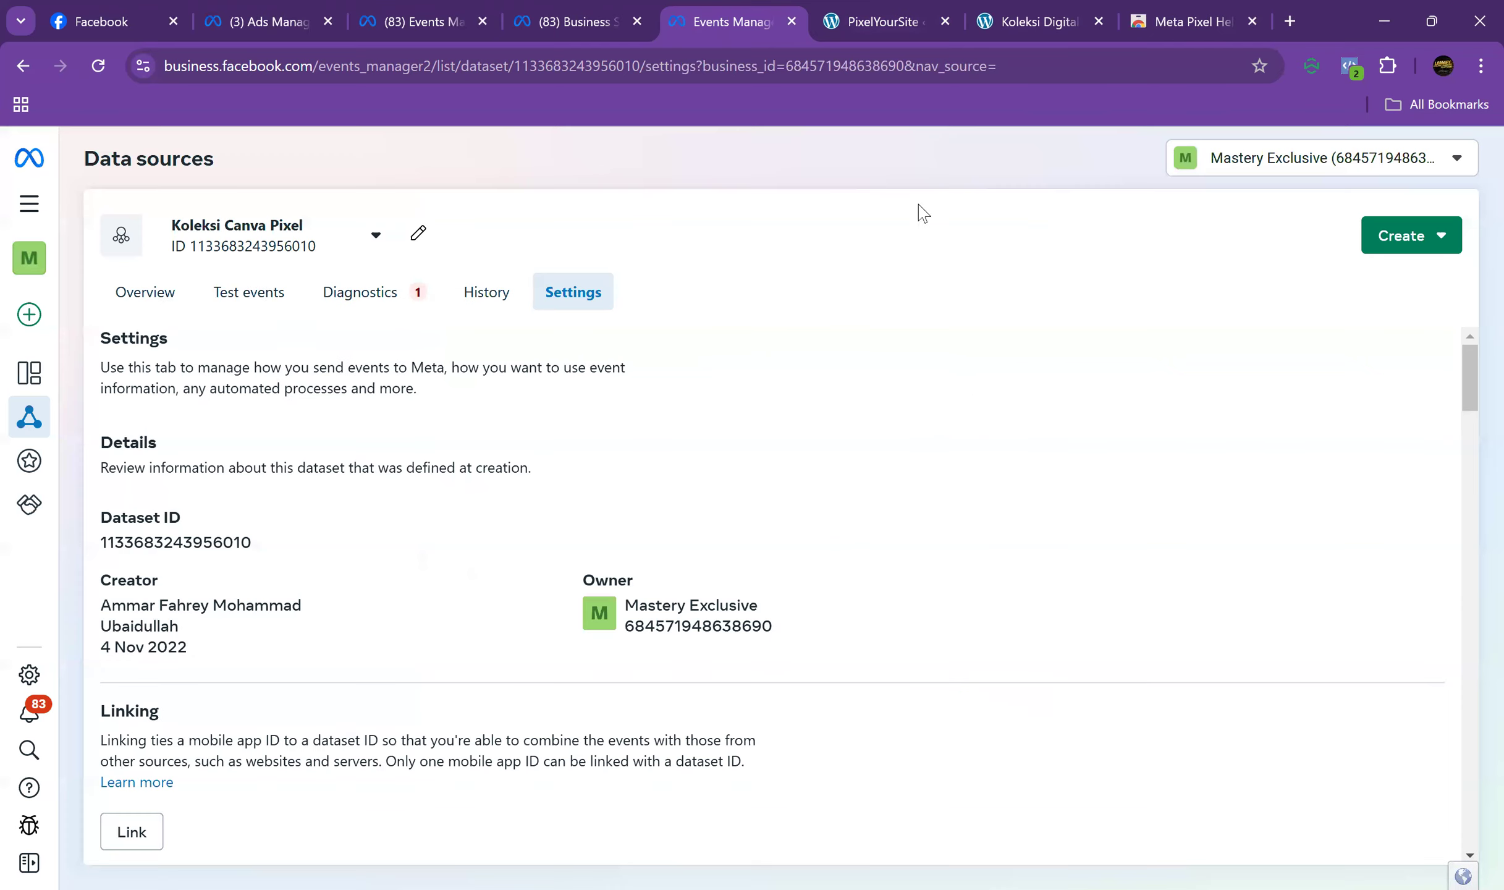
Run the website events test for Koleksi Canva Pixel with koleksidigital.win as the URL and open the website from it
click(256, 297)
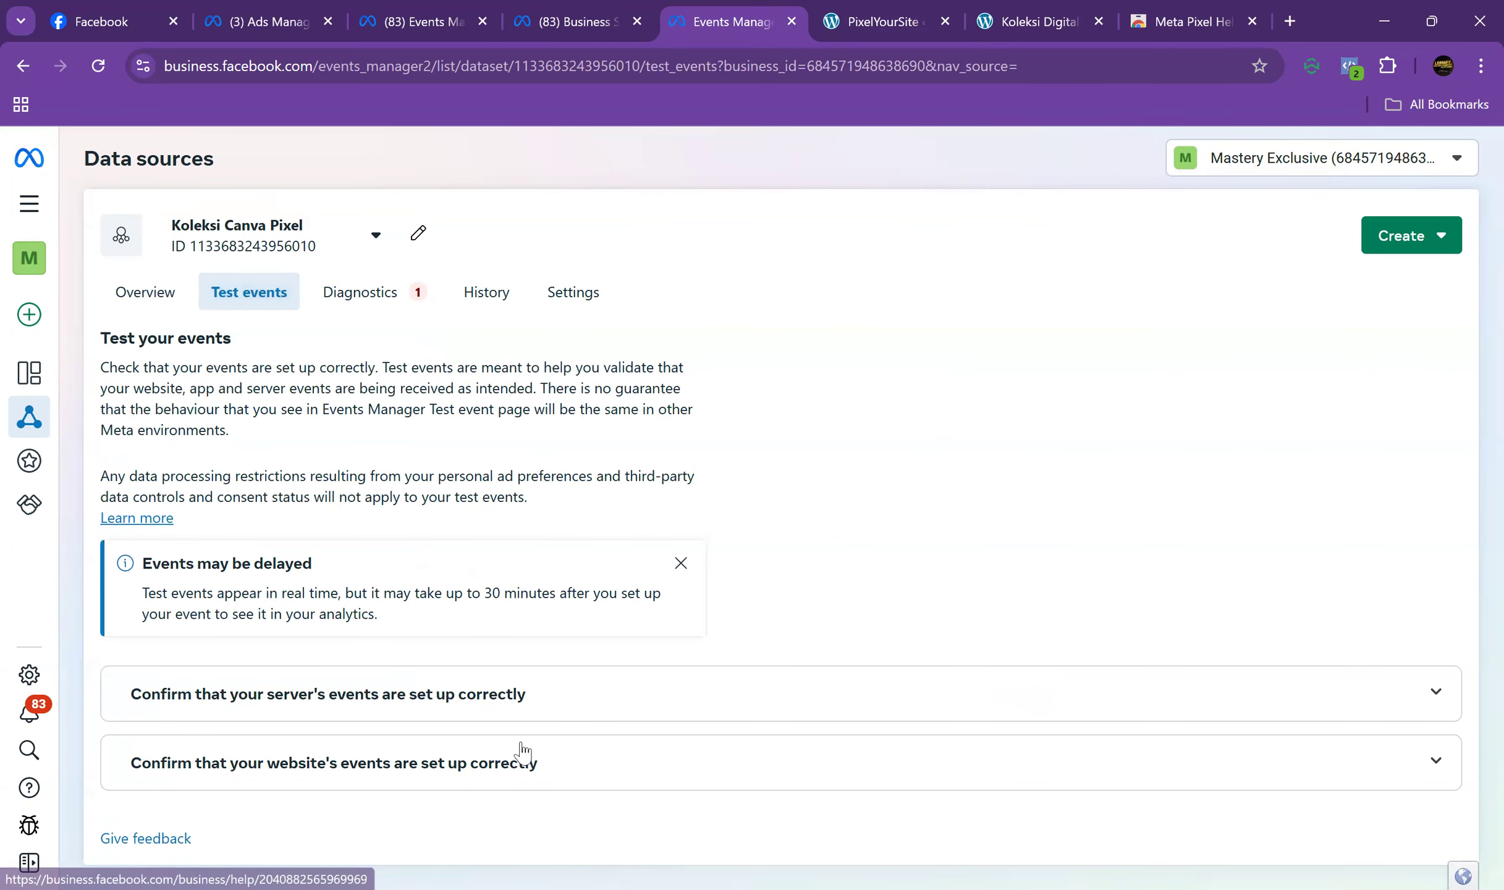
click(522, 751)
scroll(524, 748, down, 3)
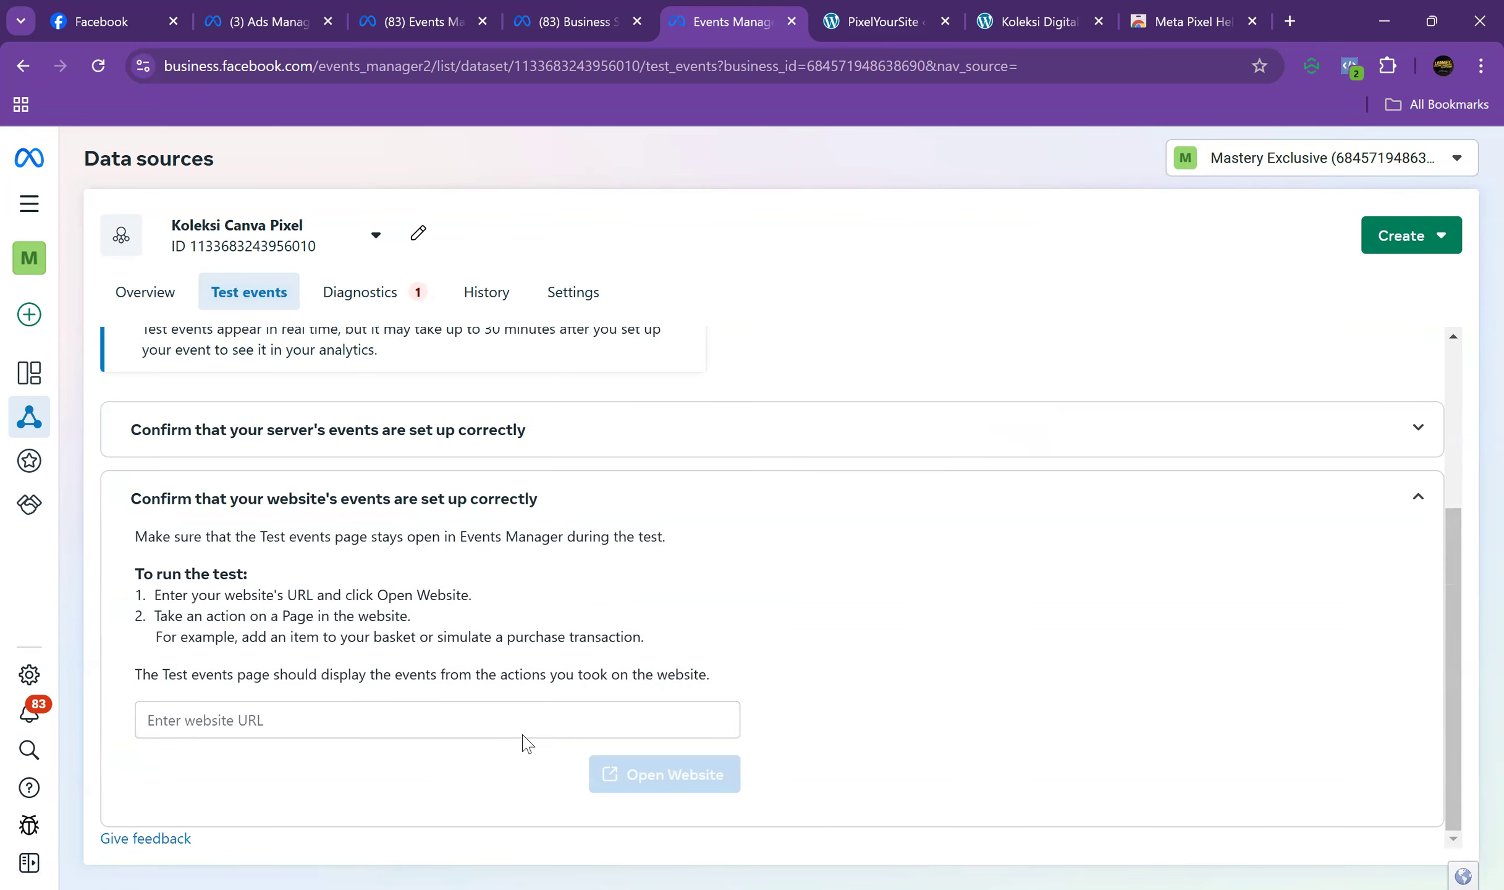
click(485, 721)
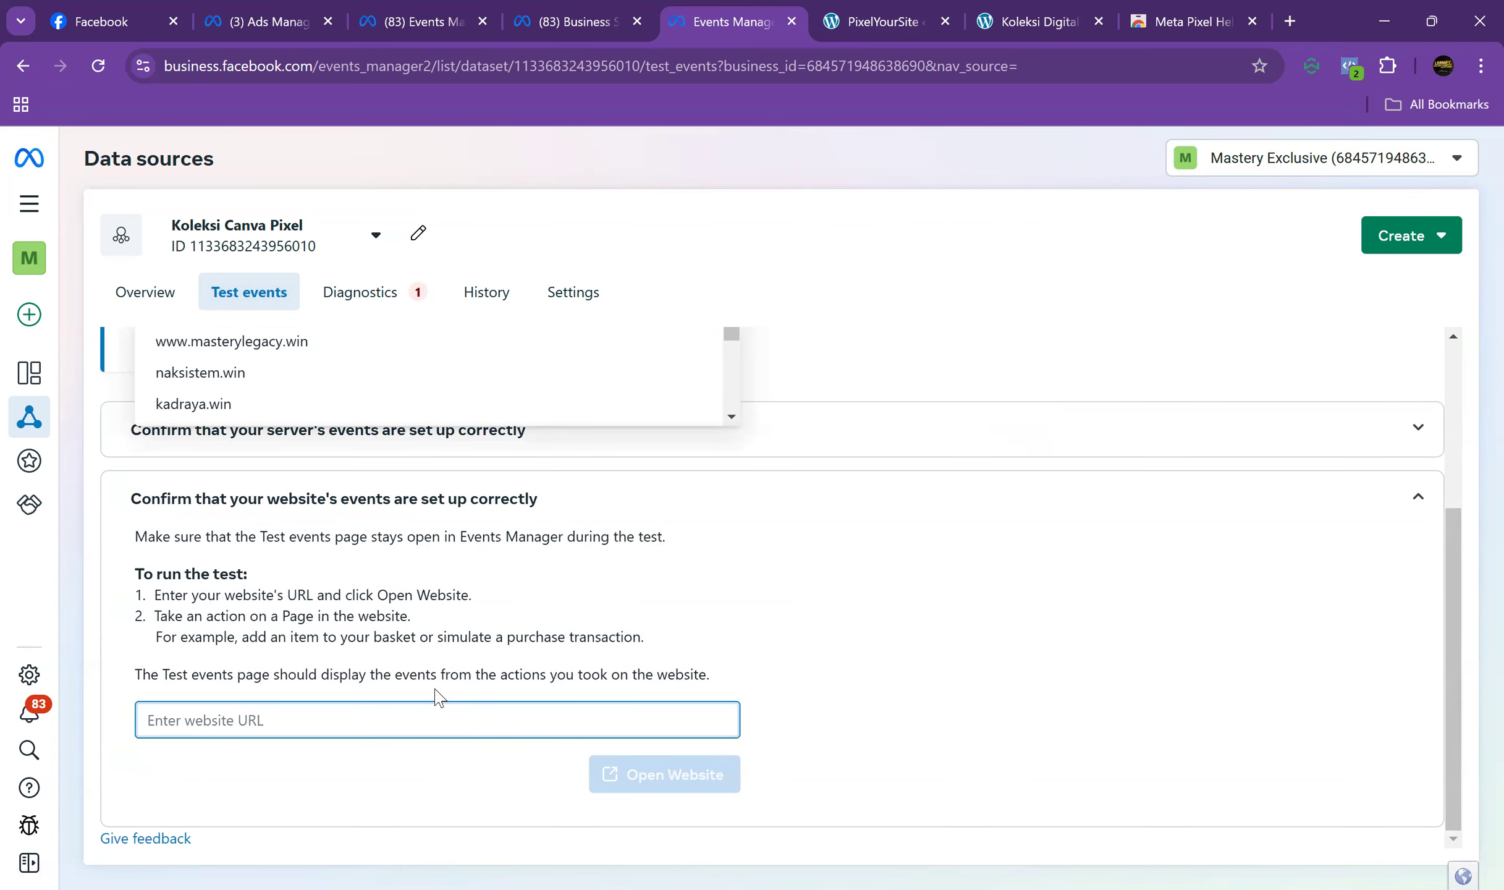
text(ko)
scroll(436, 697, up, 2)
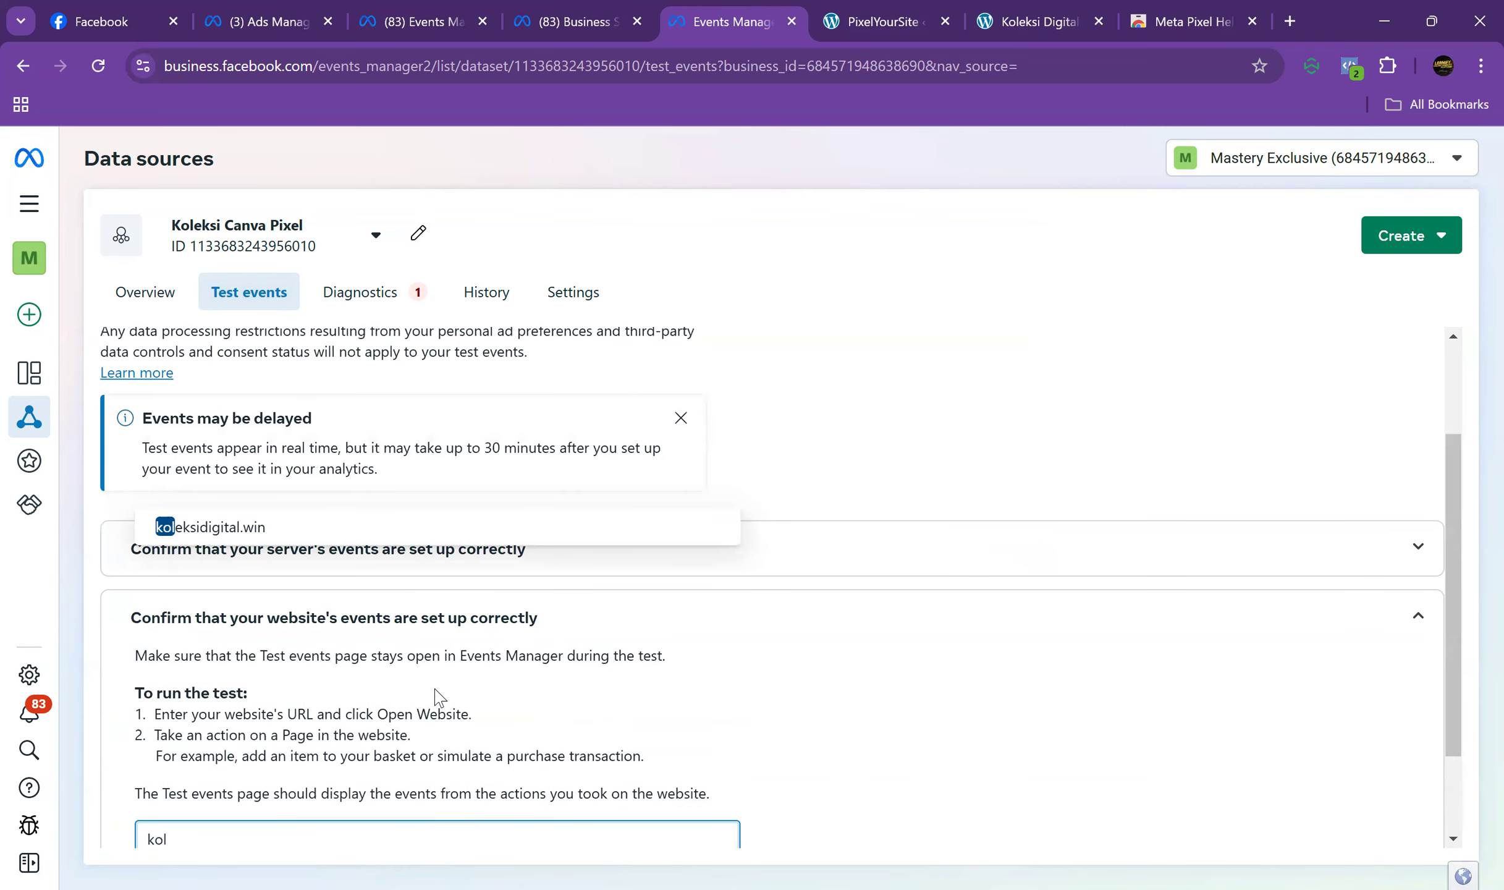
click(326, 527)
scroll(569, 589, down, 2)
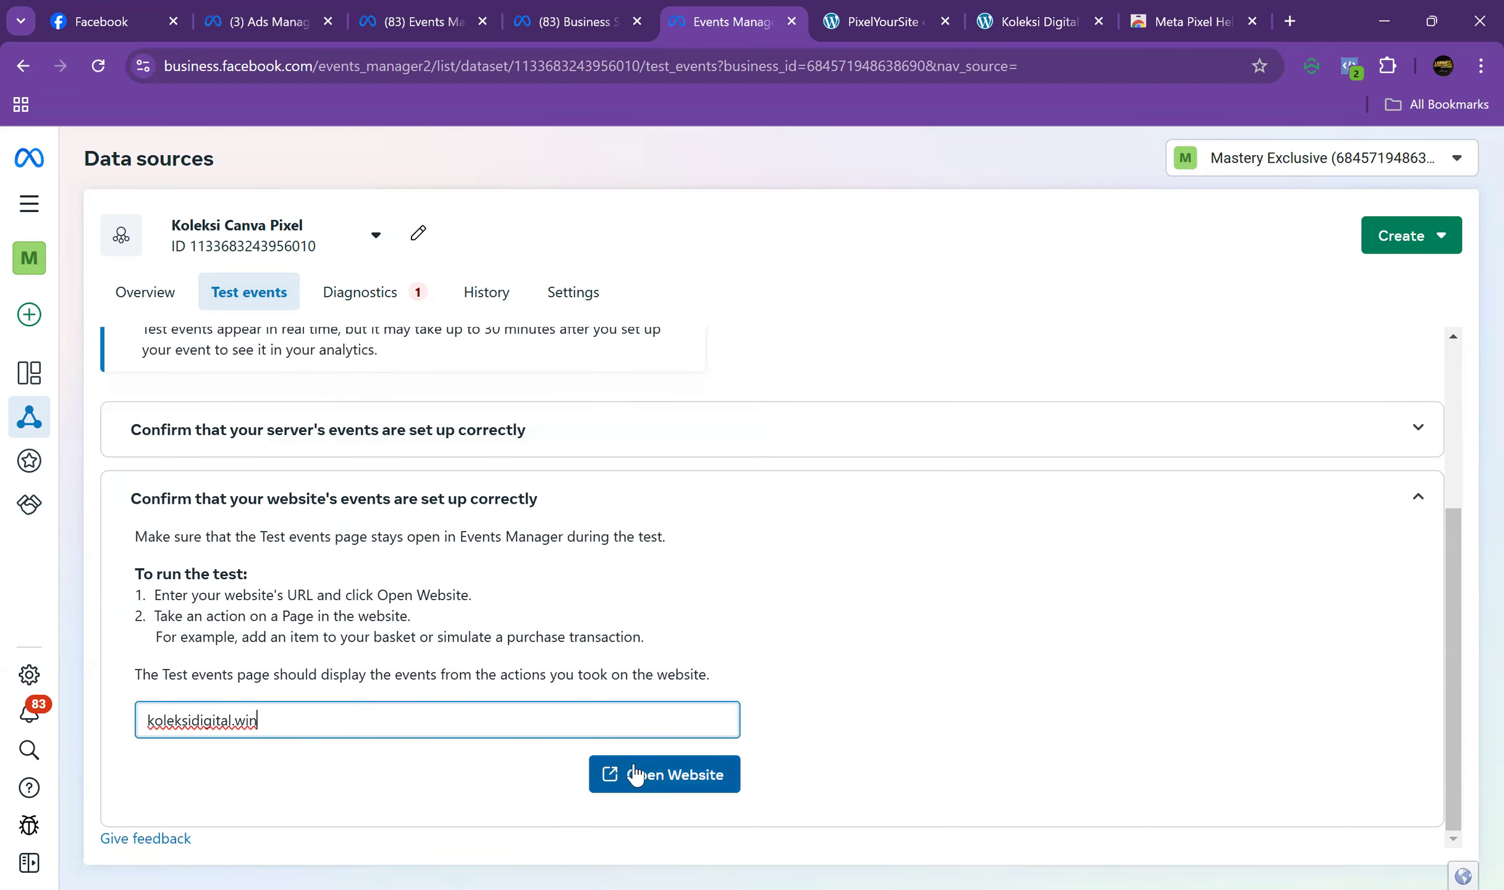
click(636, 779)
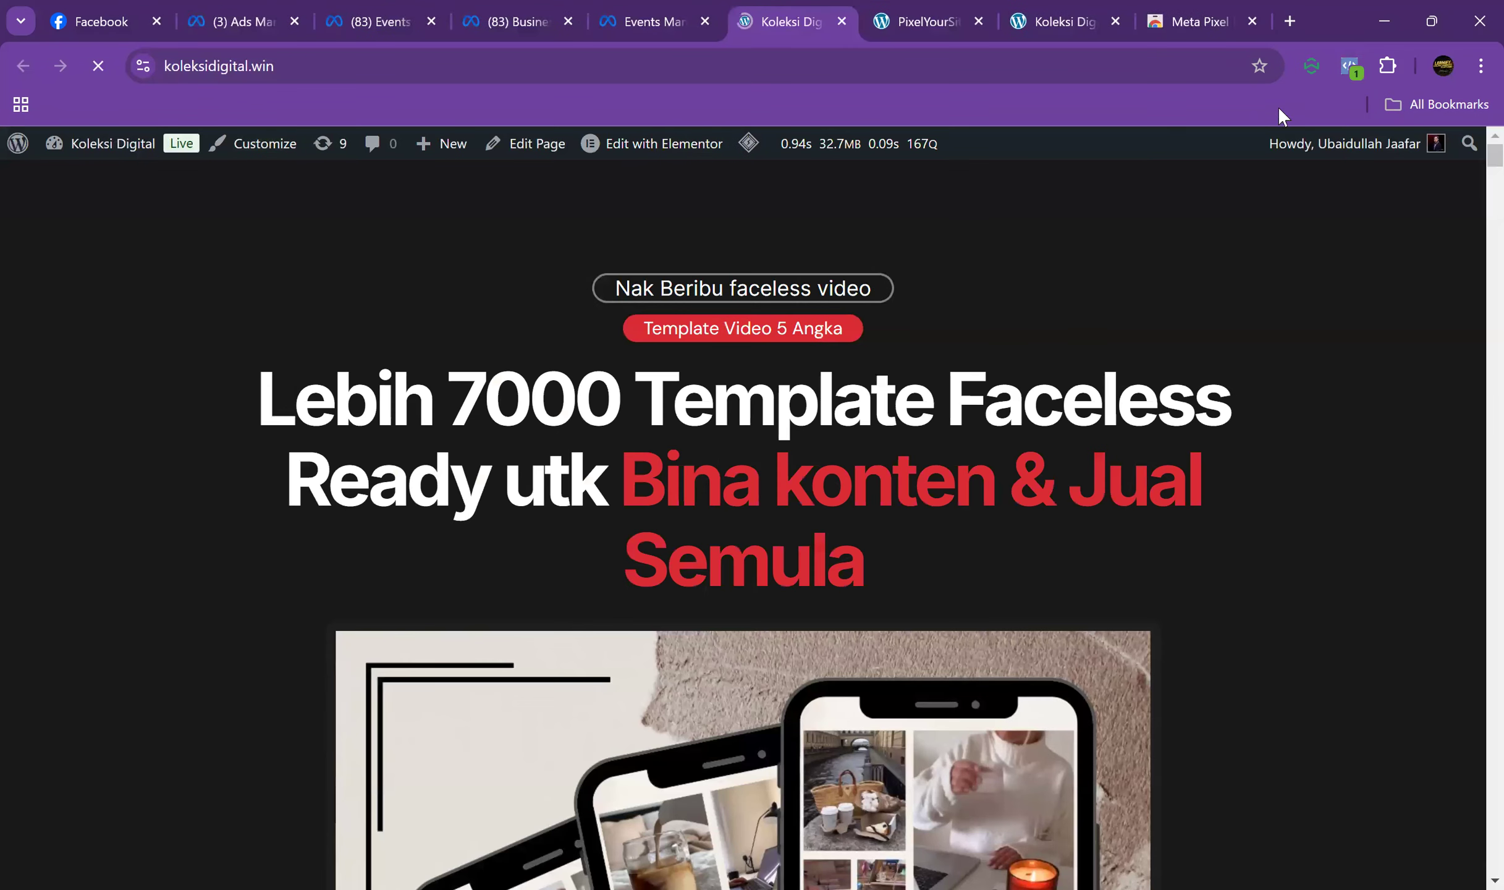
Check the opened website with Meta Pixel Helper, and look for received events on the Test events page
click(1352, 69)
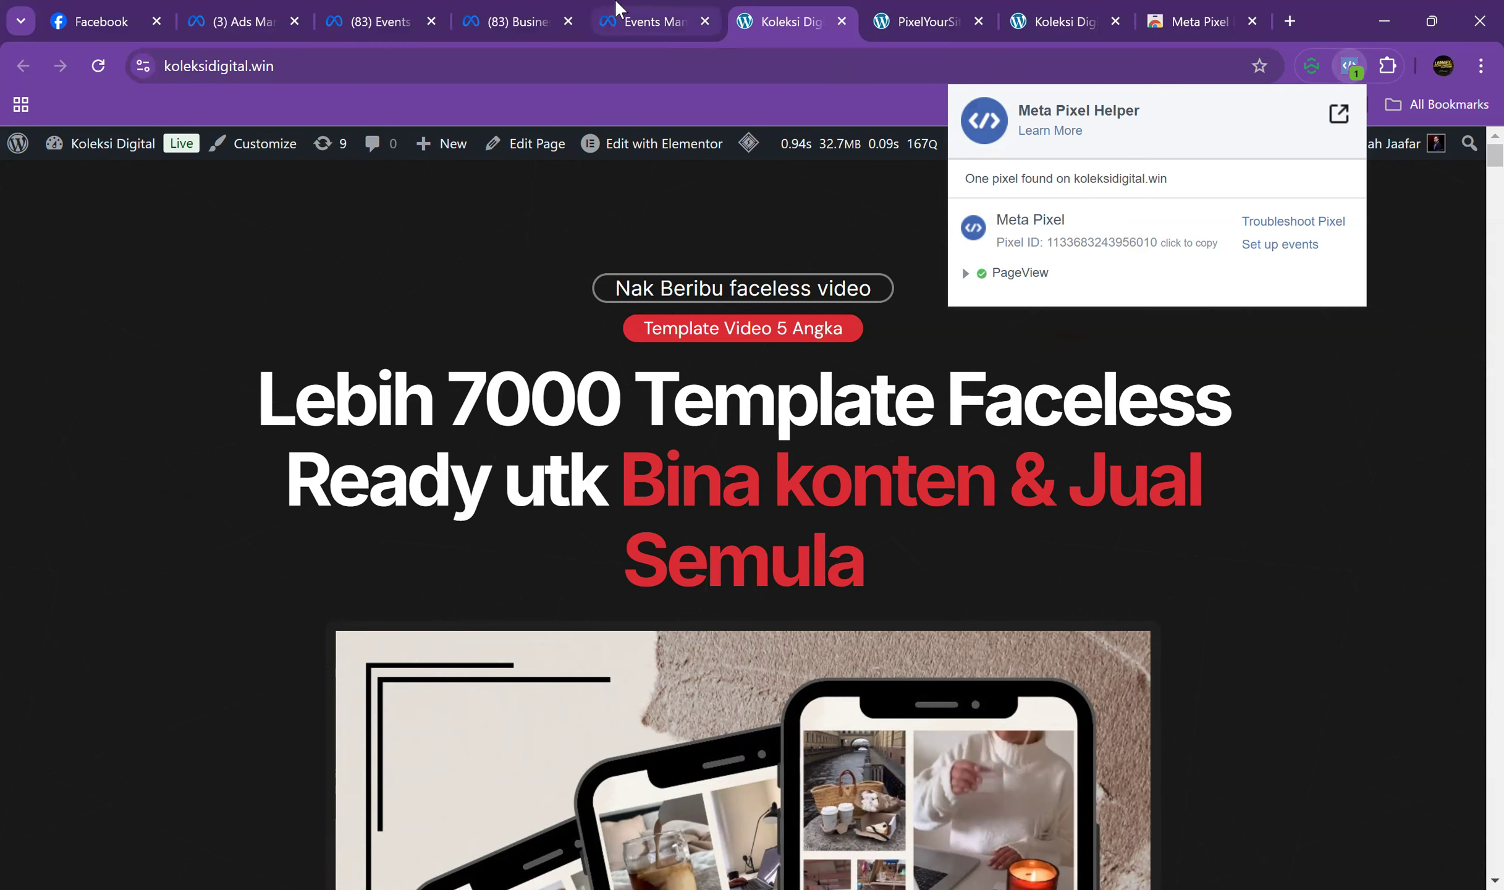
click(641, 19)
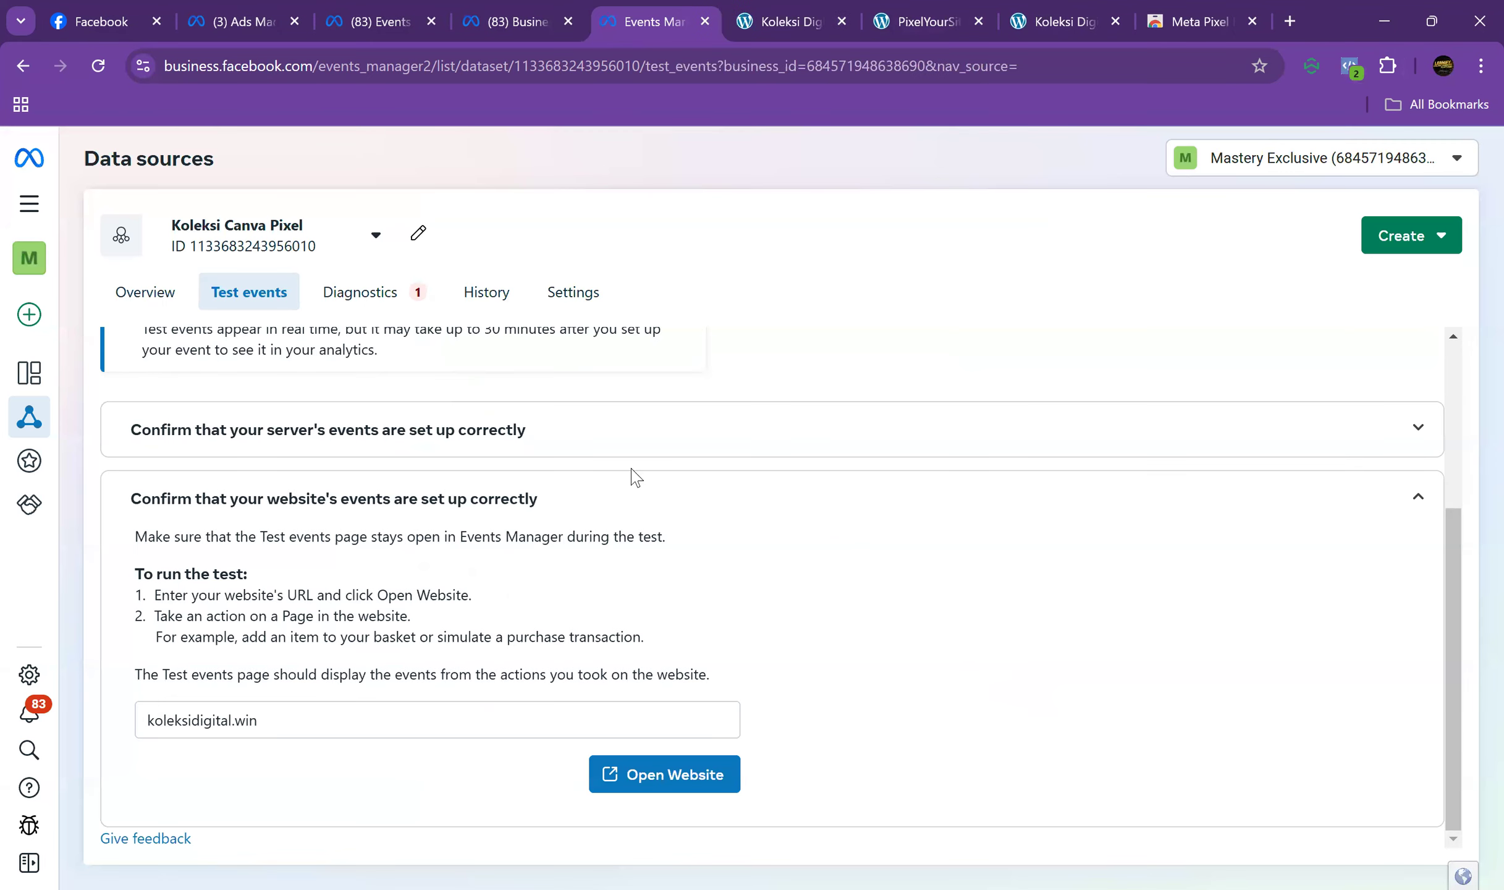
scroll(737, 692, up, 3)
scroll(736, 692, down, 3)
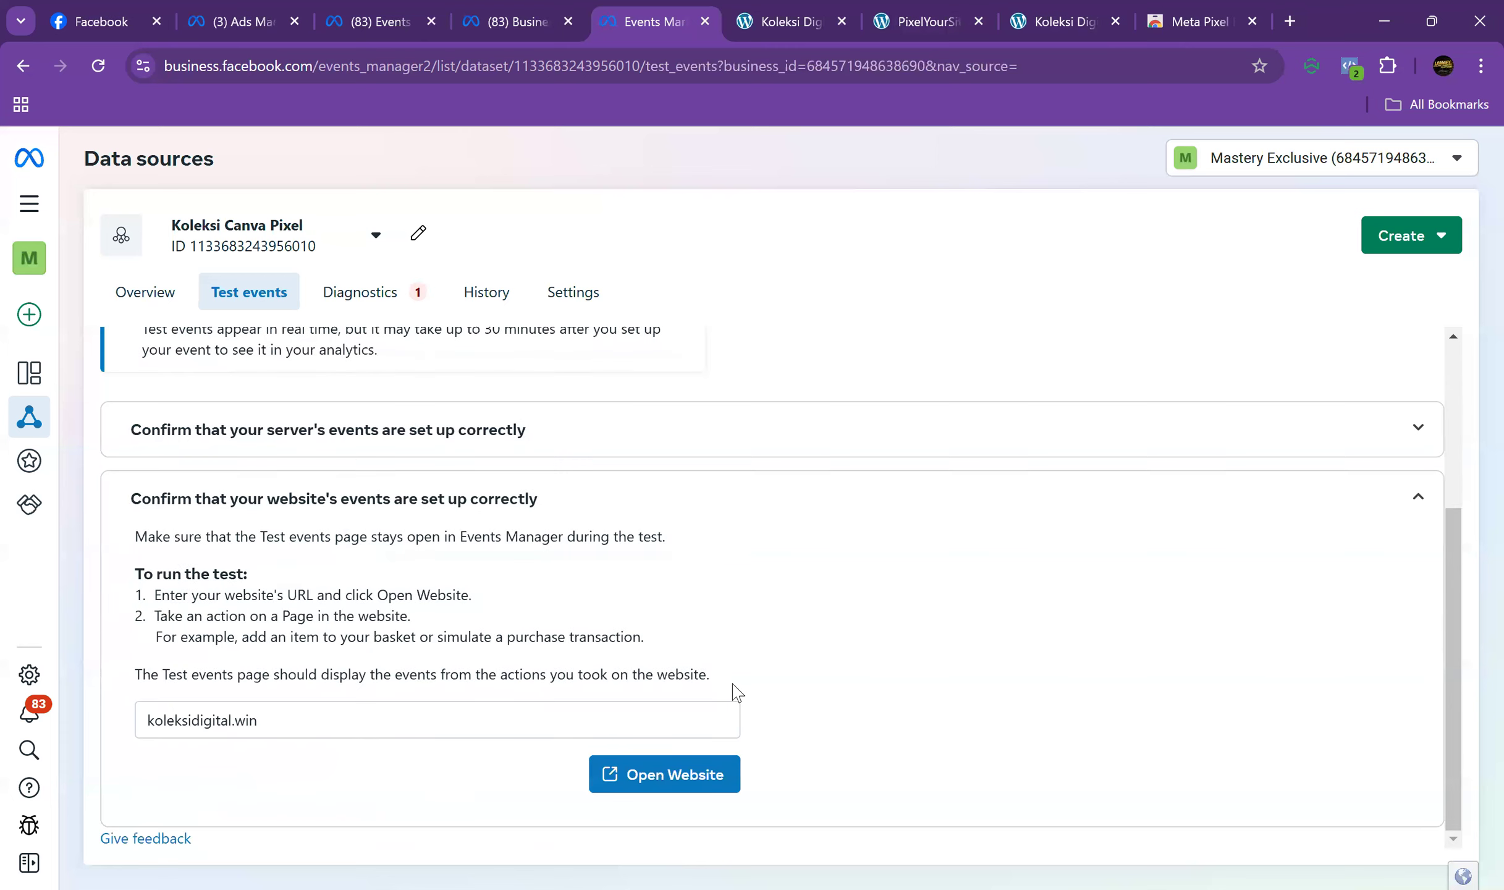
Reload the Test events page, expand the website events confirmation section, and view the suggested URLs without choosing one
click(99, 67)
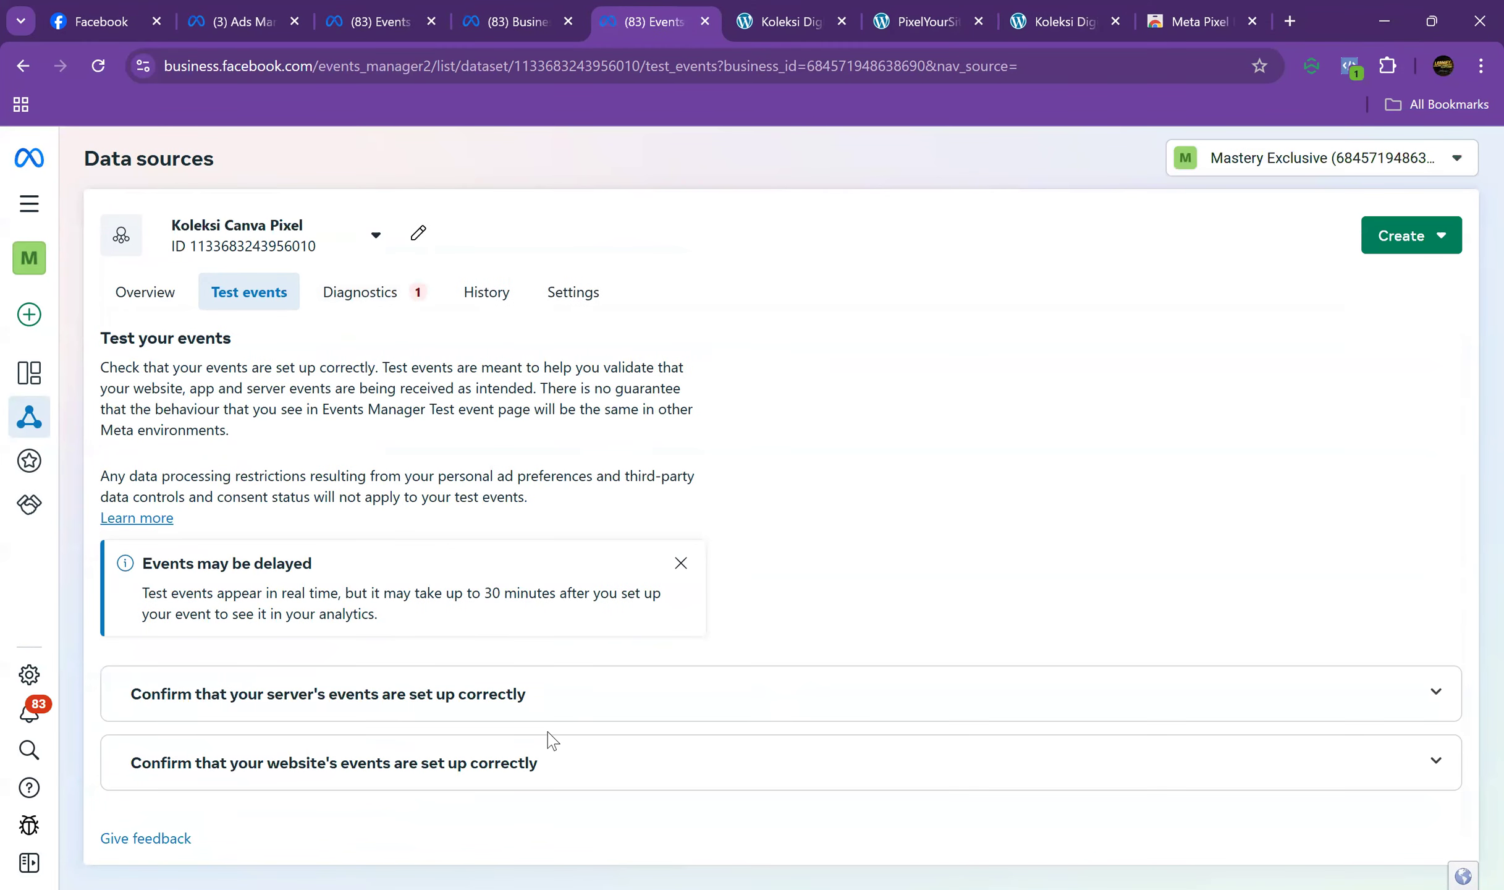
click(531, 783)
scroll(535, 790, down, 3)
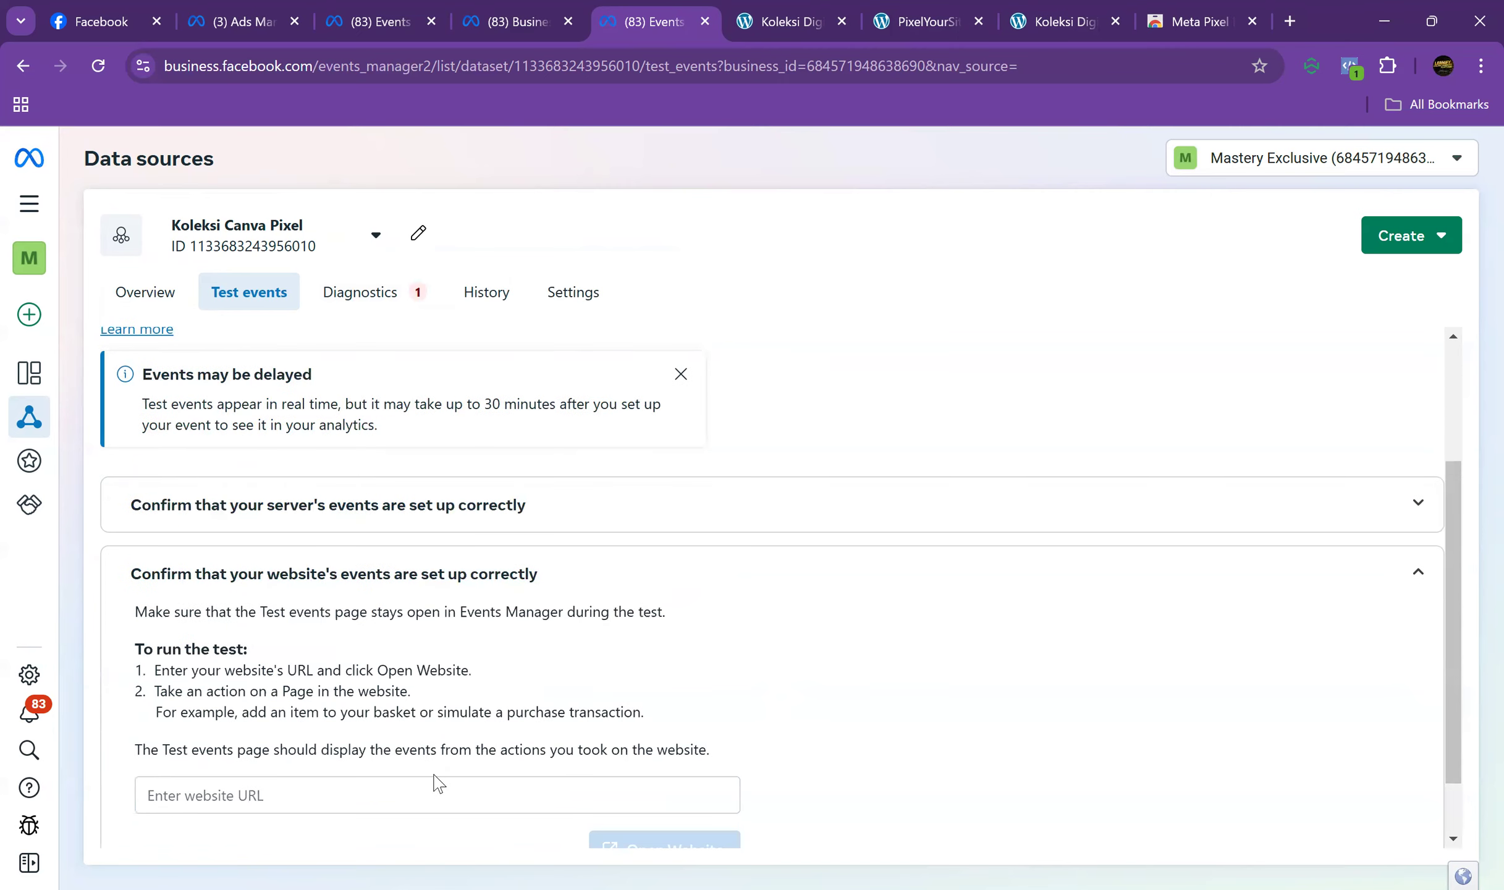
click(404, 789)
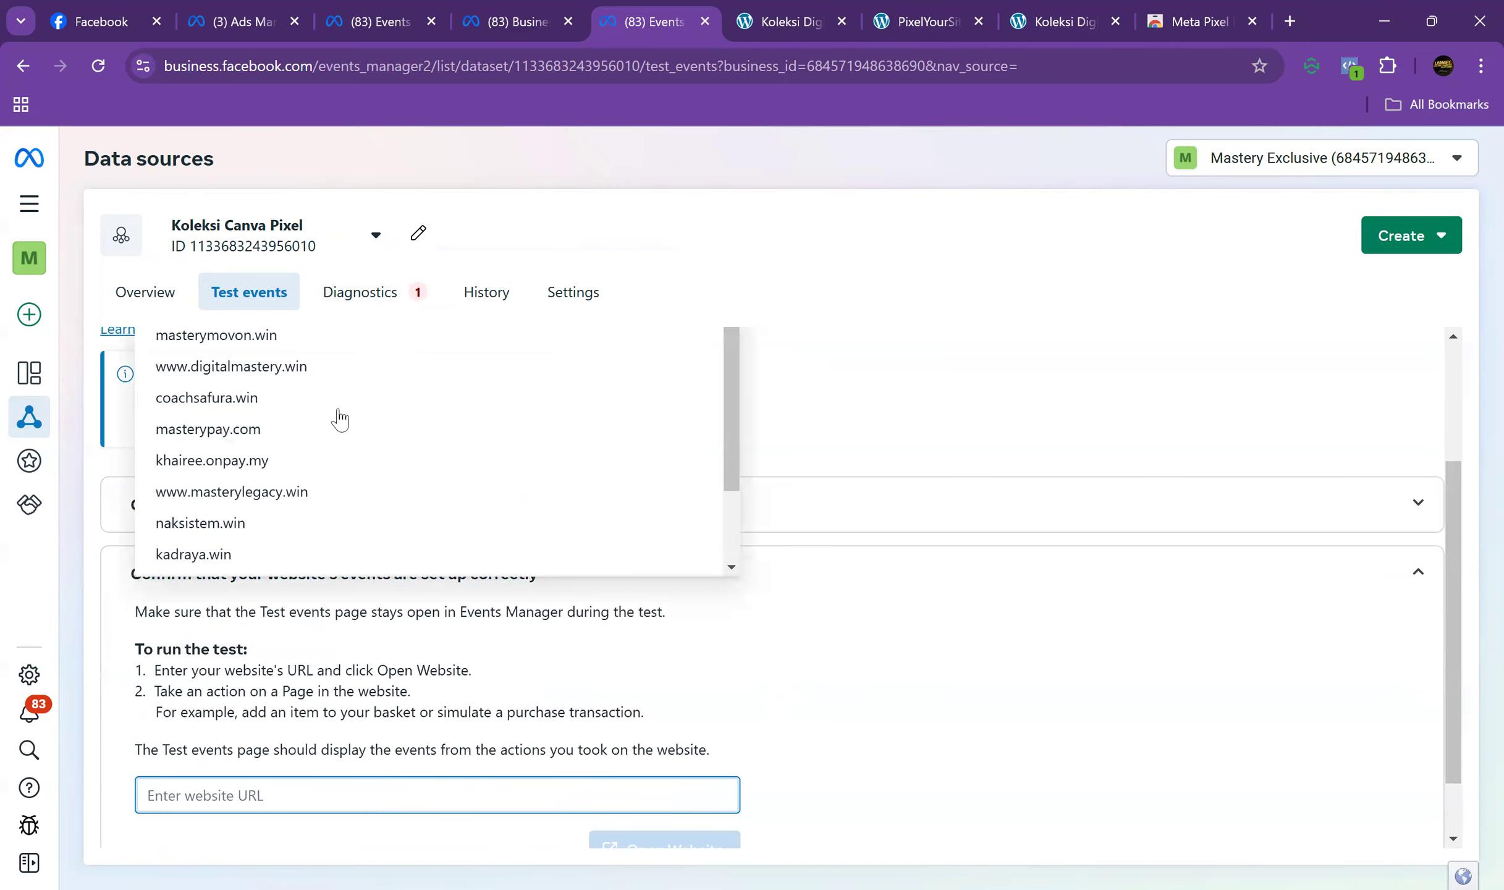
scroll(345, 428, up, 1)
click(1067, 389)
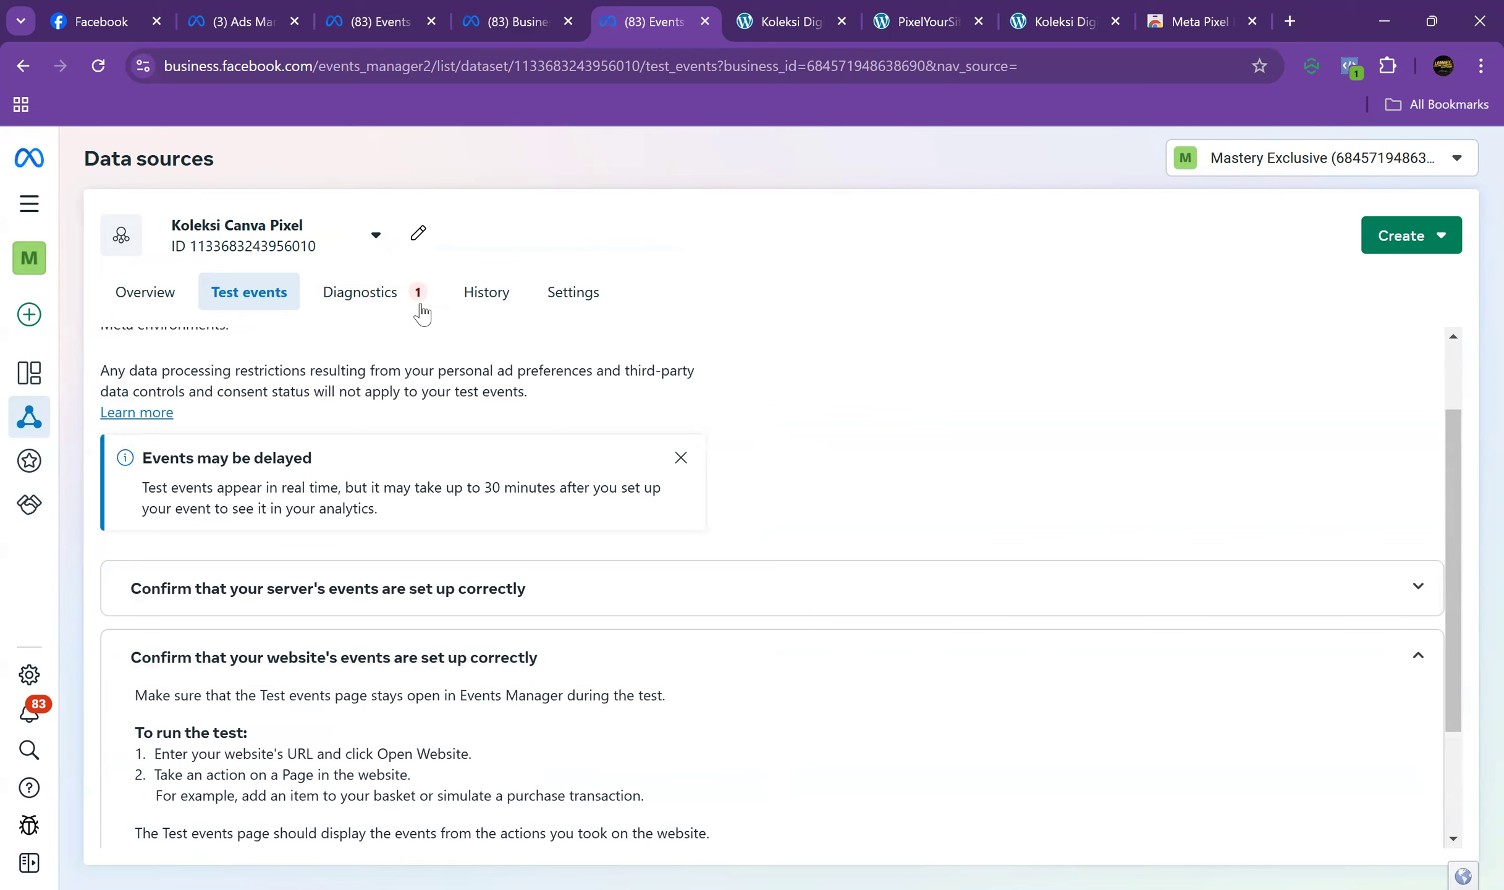
Examine the event activity chart and events list in the Koleksi Canva Pixel overview
click(175, 291)
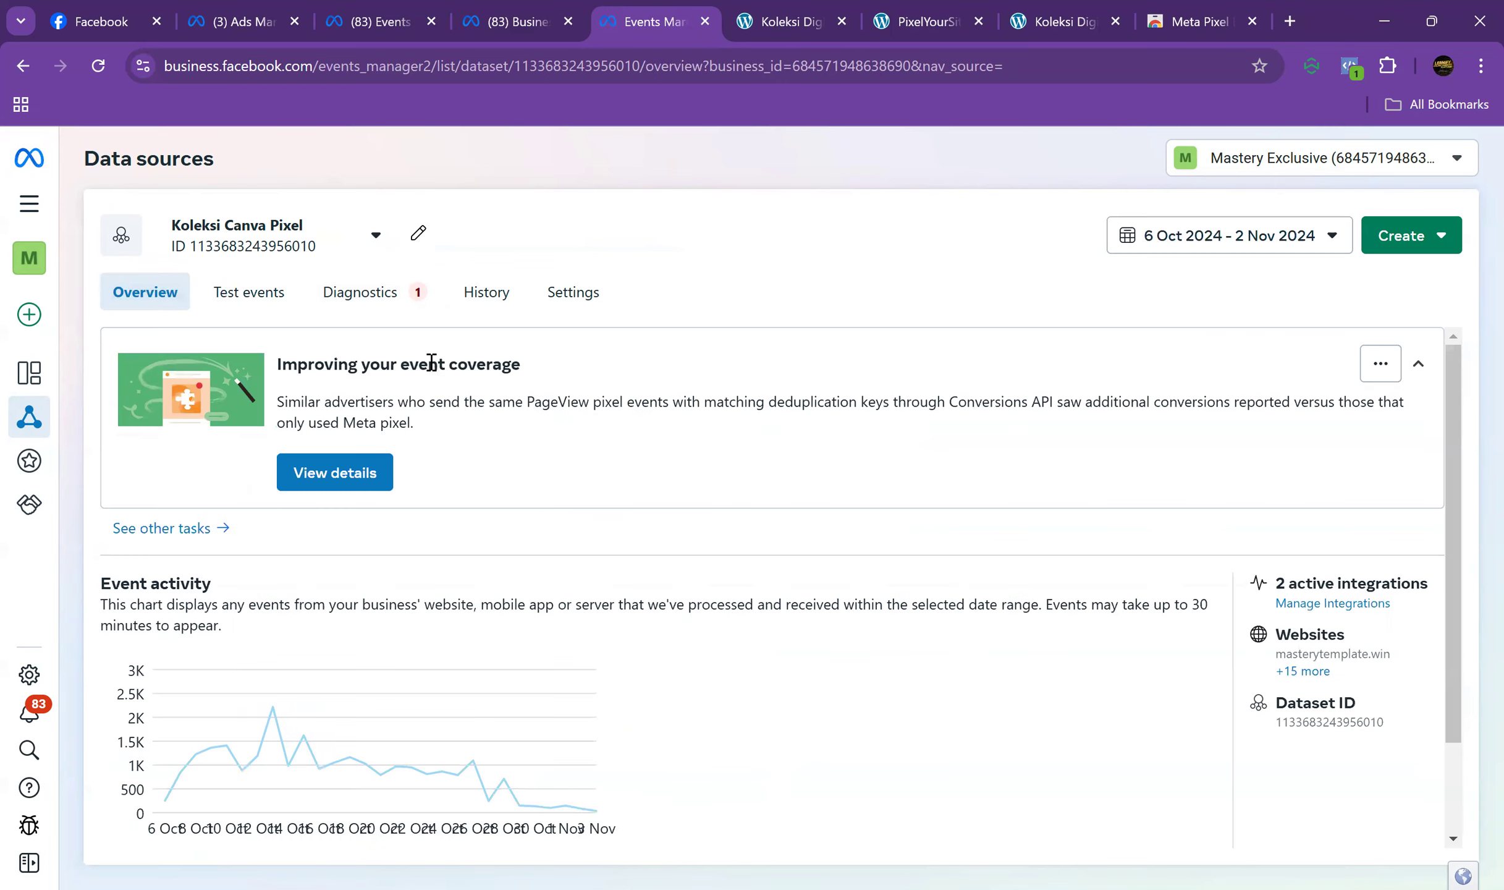
scroll(329, 637, down, 4)
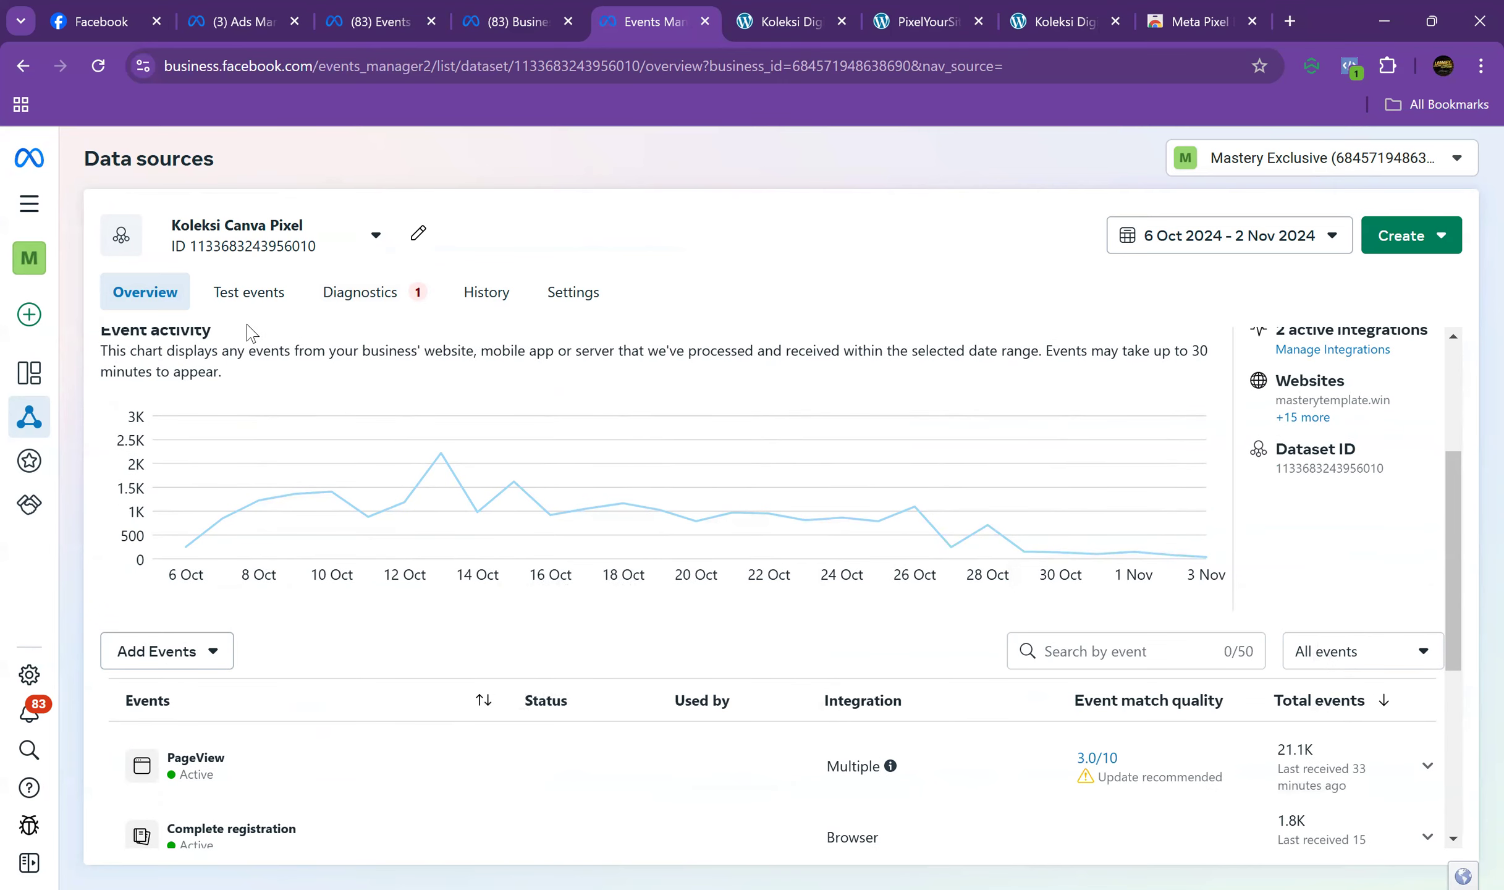
Repeat the website events test with koleksidigital.win as the website URL, opening the site again from Test events
click(246, 301)
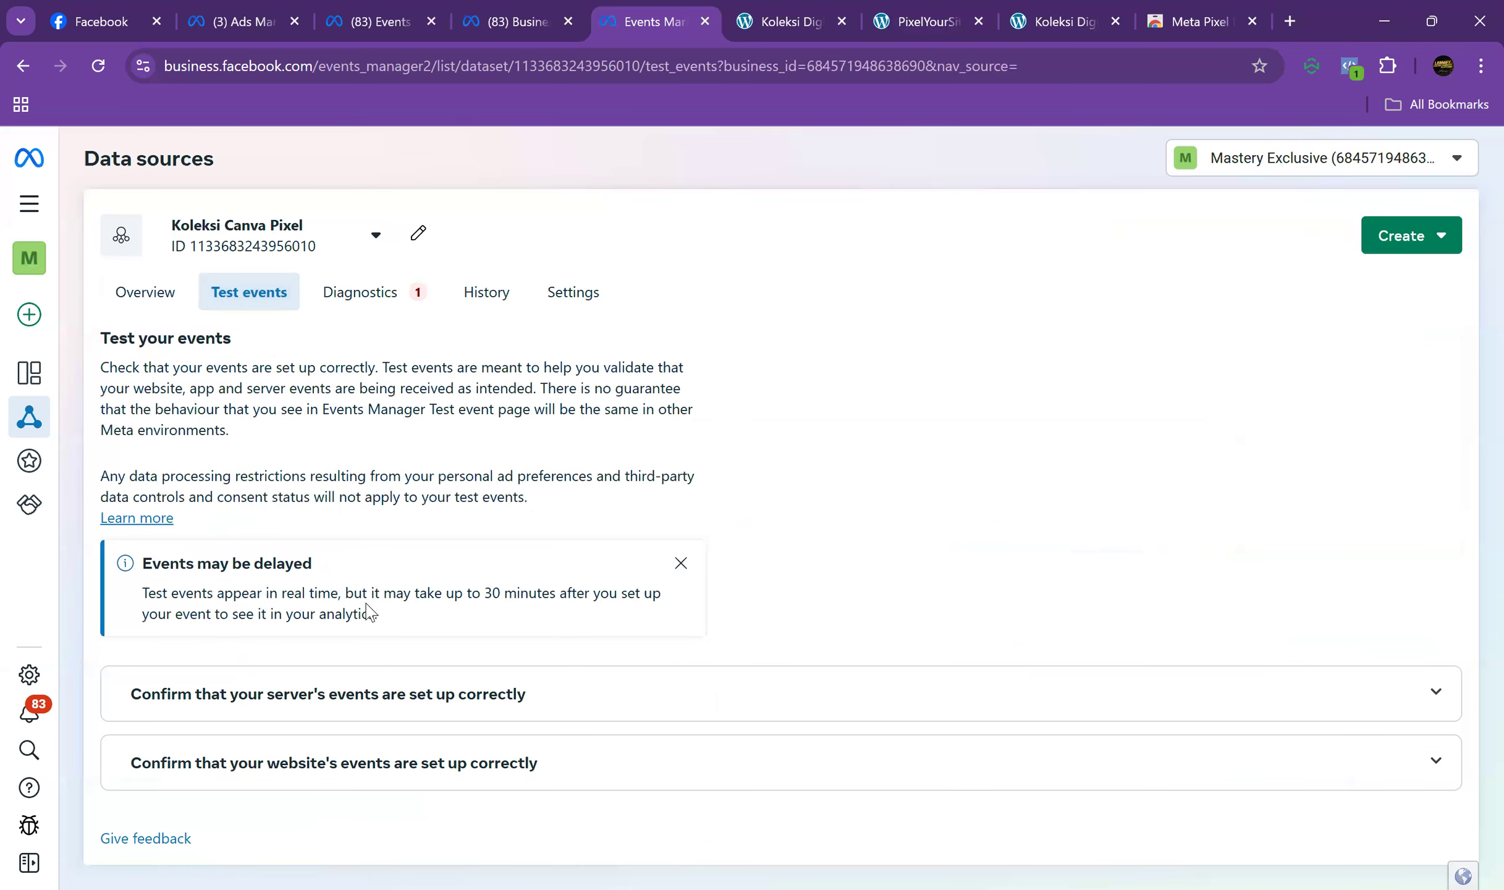
click(425, 761)
scroll(431, 764, down, 3)
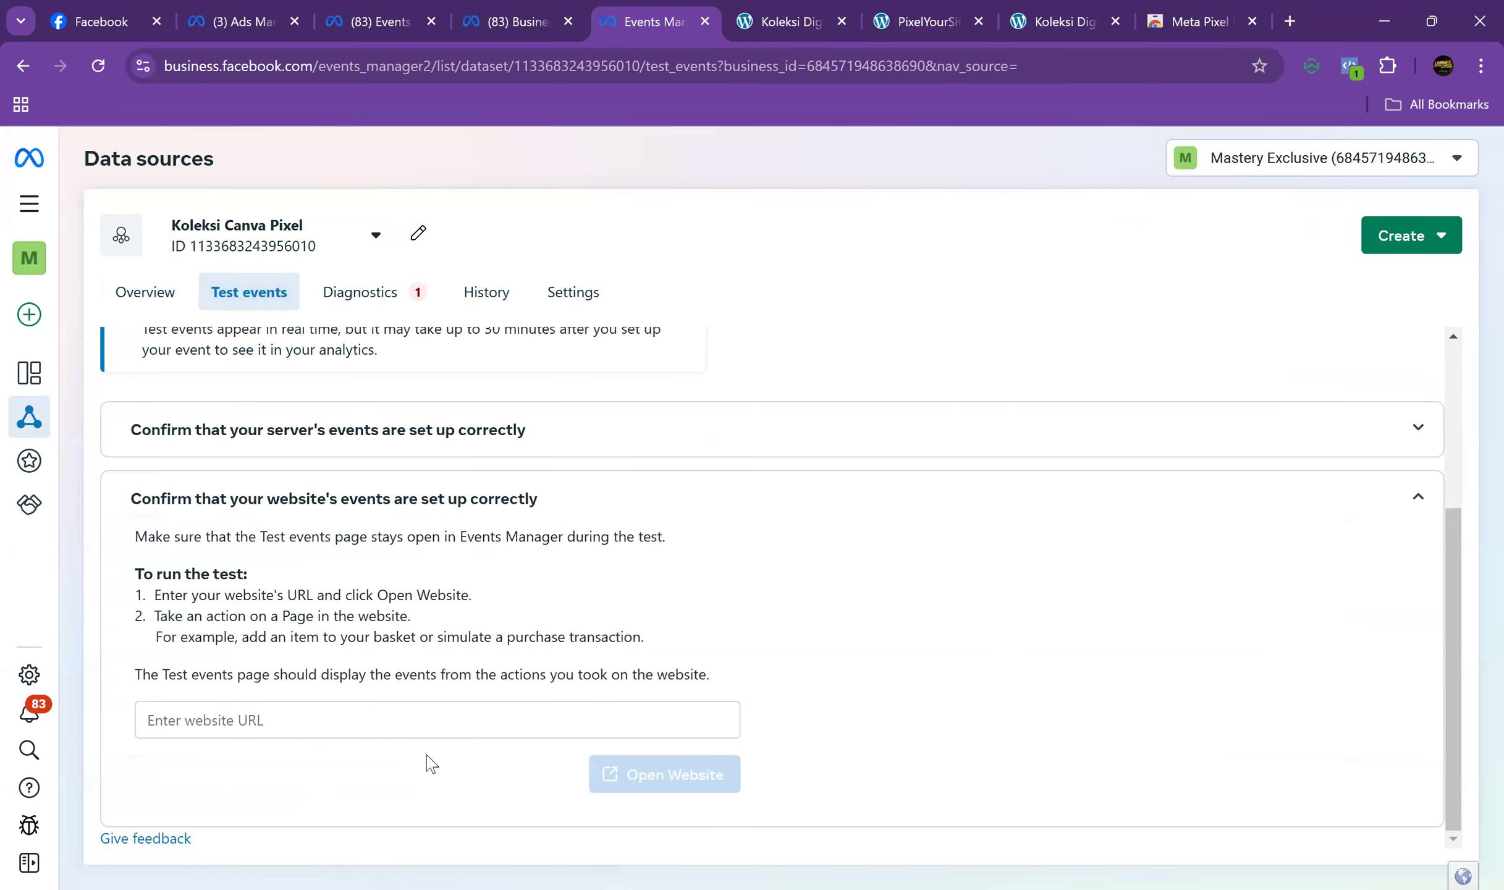
click(339, 723)
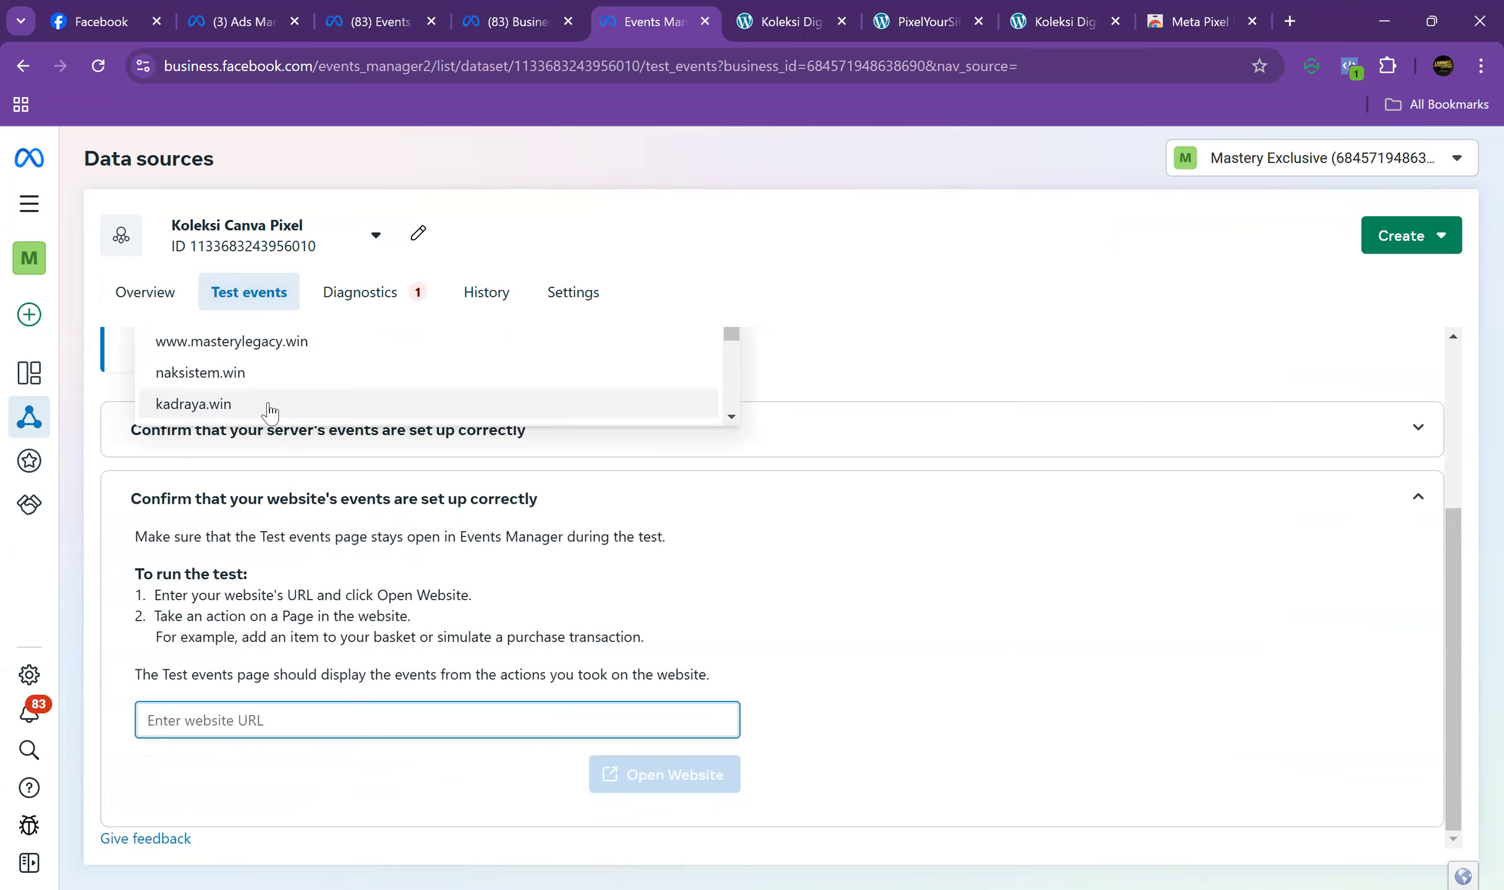
text(ko)
click(308, 524)
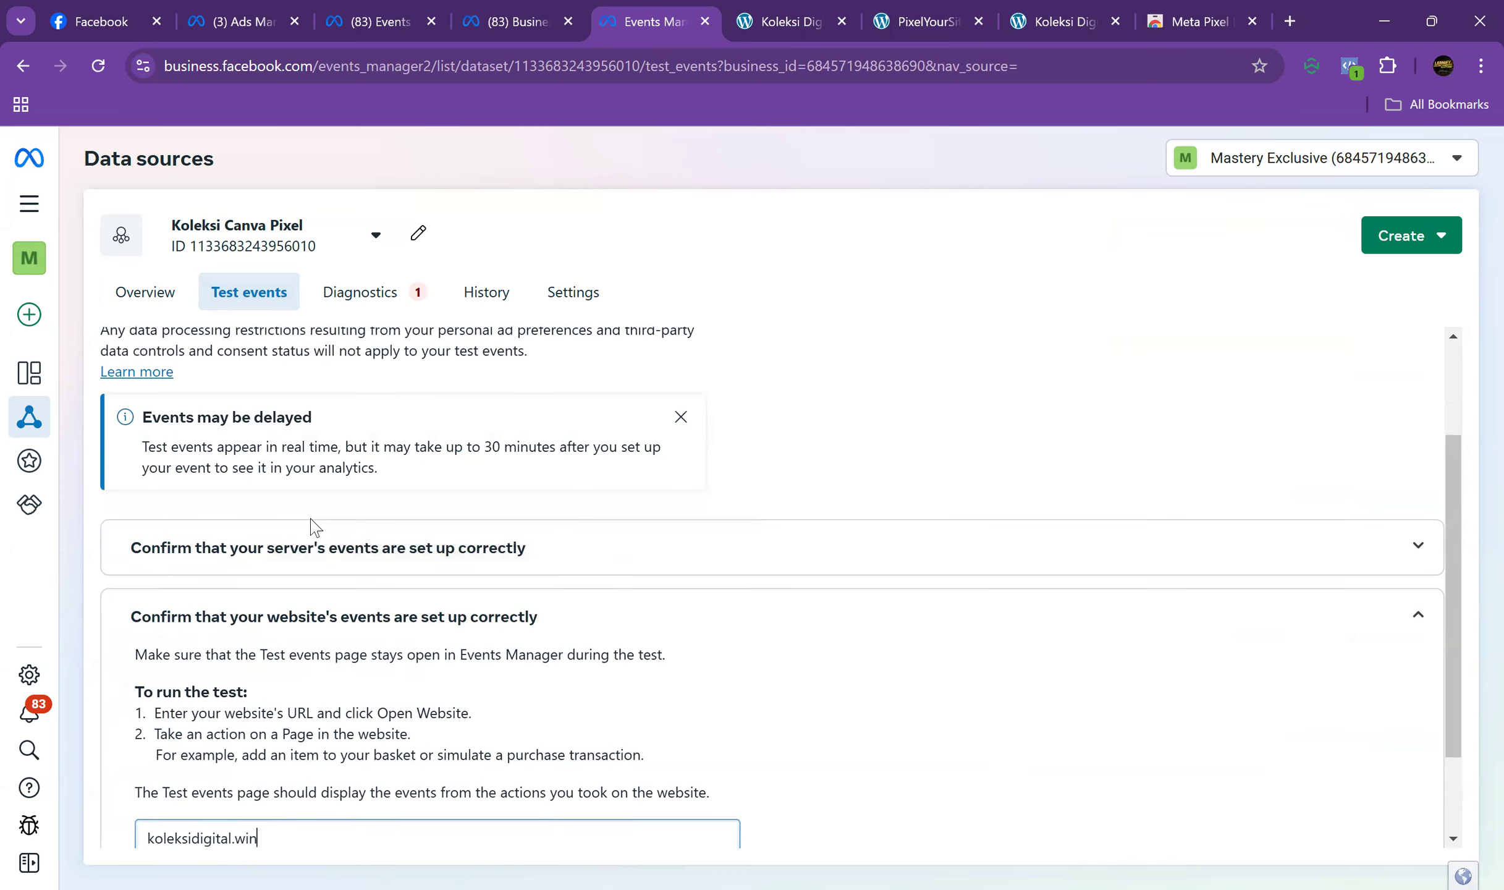
scroll(391, 632, down, 2)
click(690, 788)
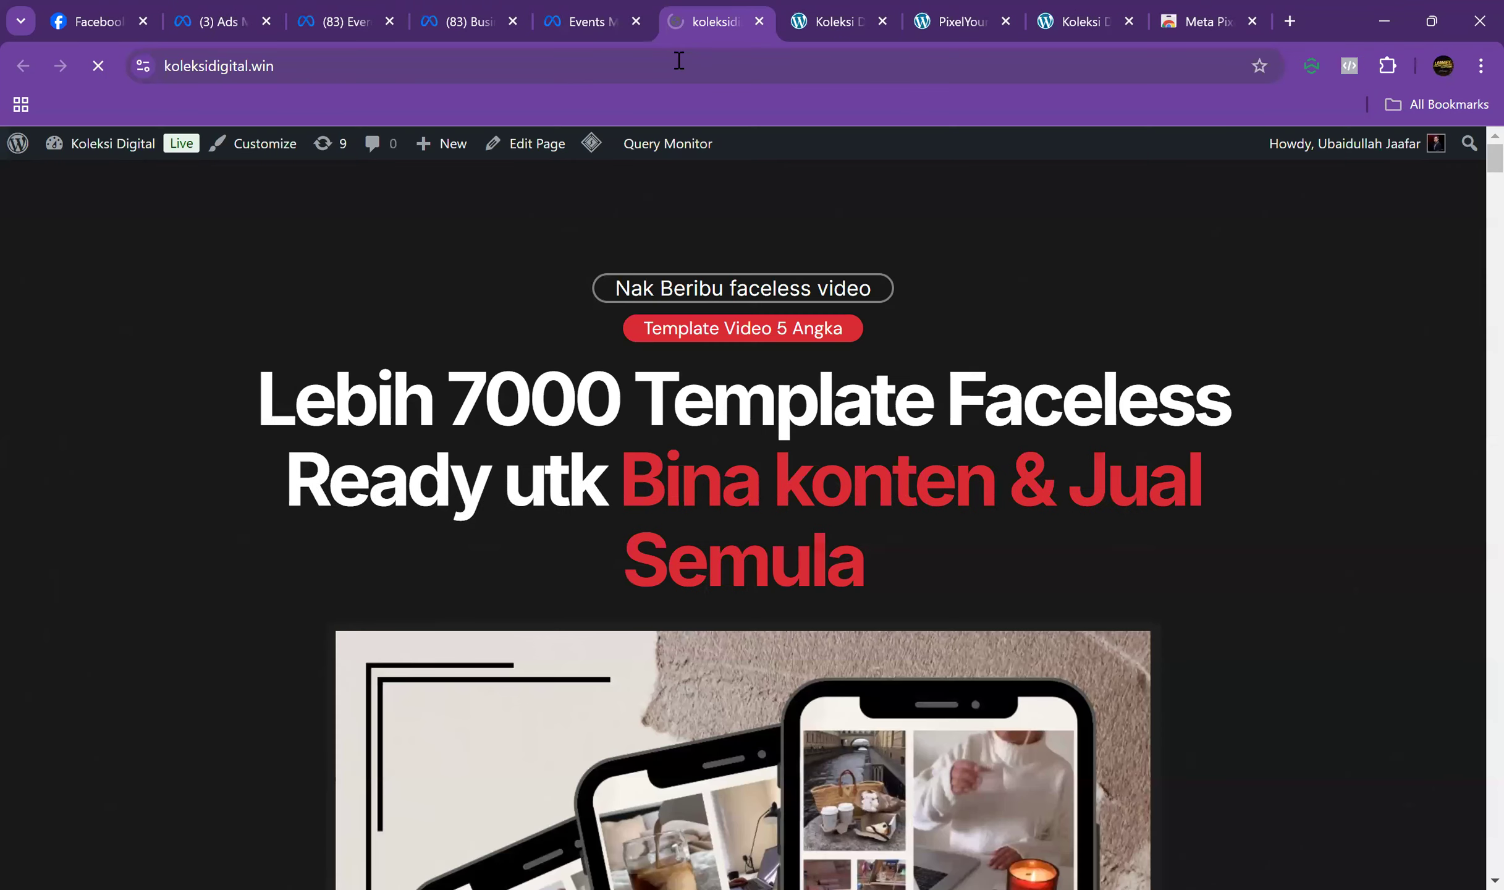
Look for received events on the Test events page, and open the Koleksi Canva Pixel settings
click(587, 21)
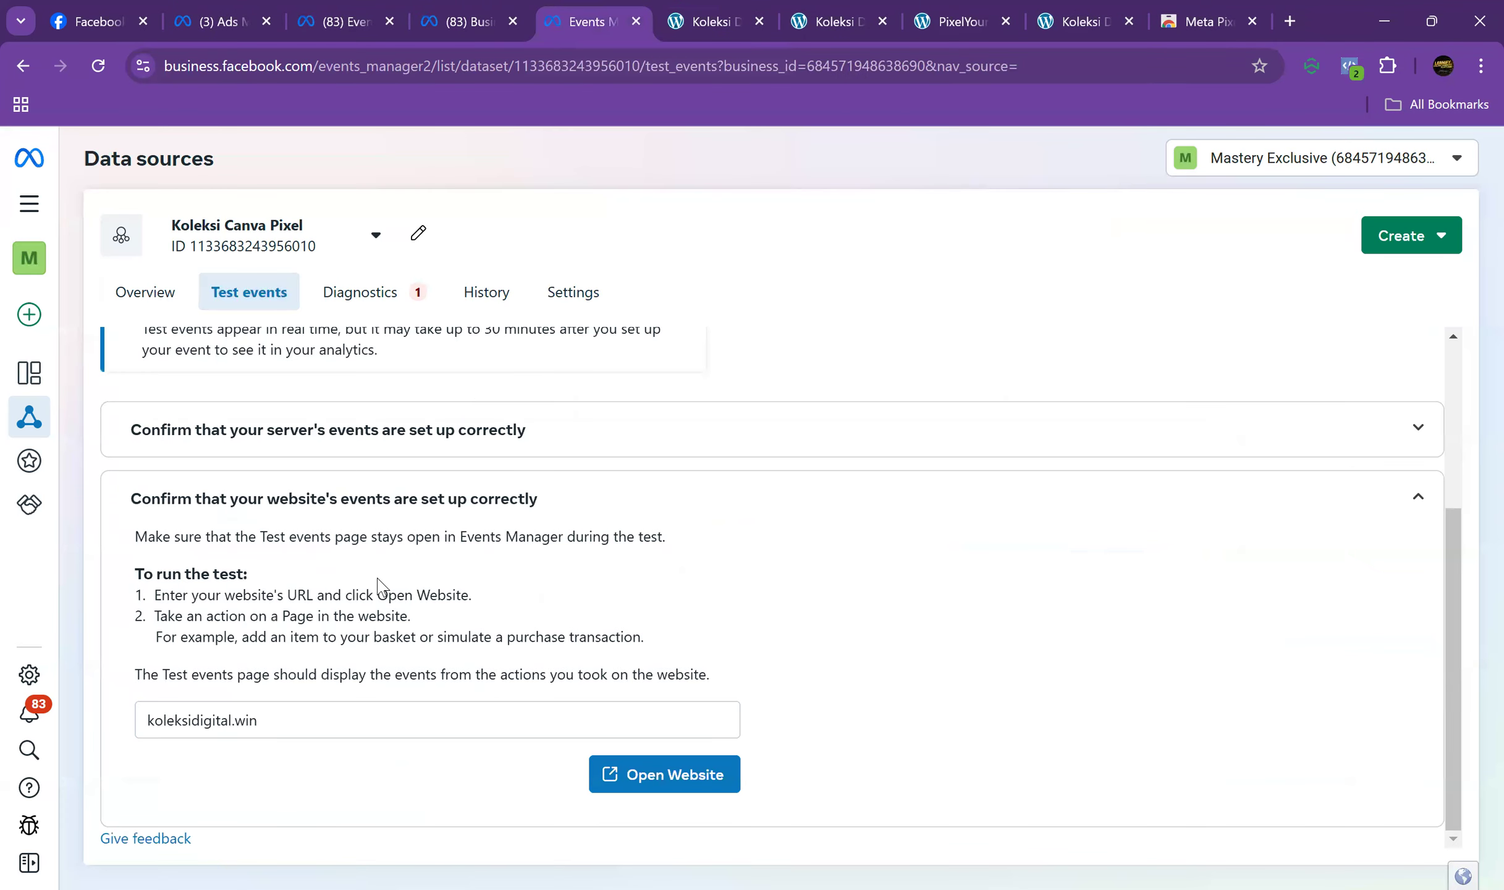
scroll(379, 567, up, 4)
scroll(379, 567, down, 4)
click(589, 304)
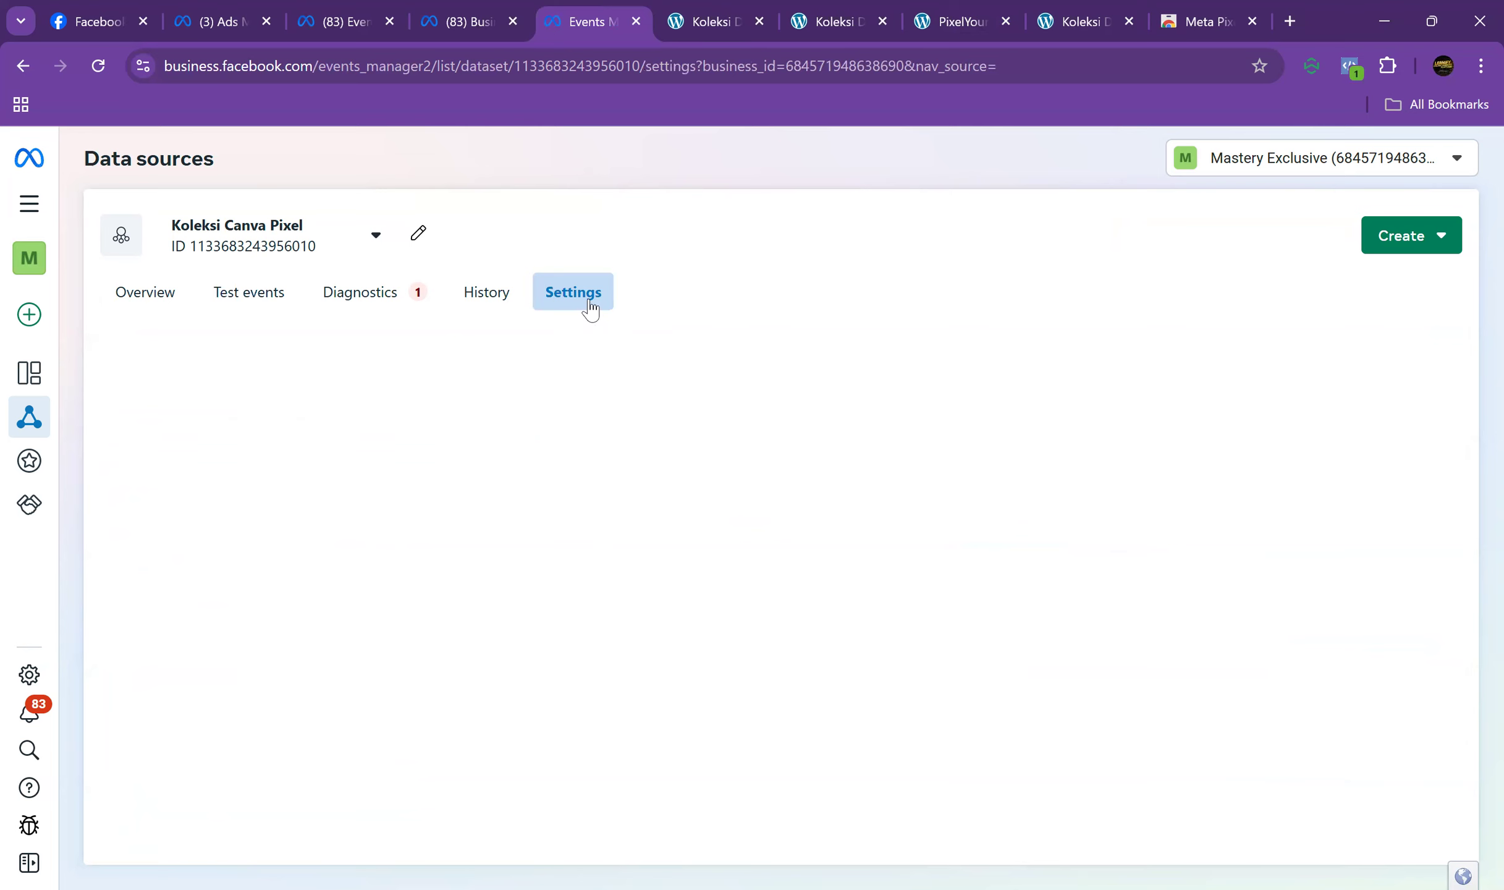
Inspect the already open koleksidigital.win page with Meta Pixel Helper to check its pixel and events
click(1070, 17)
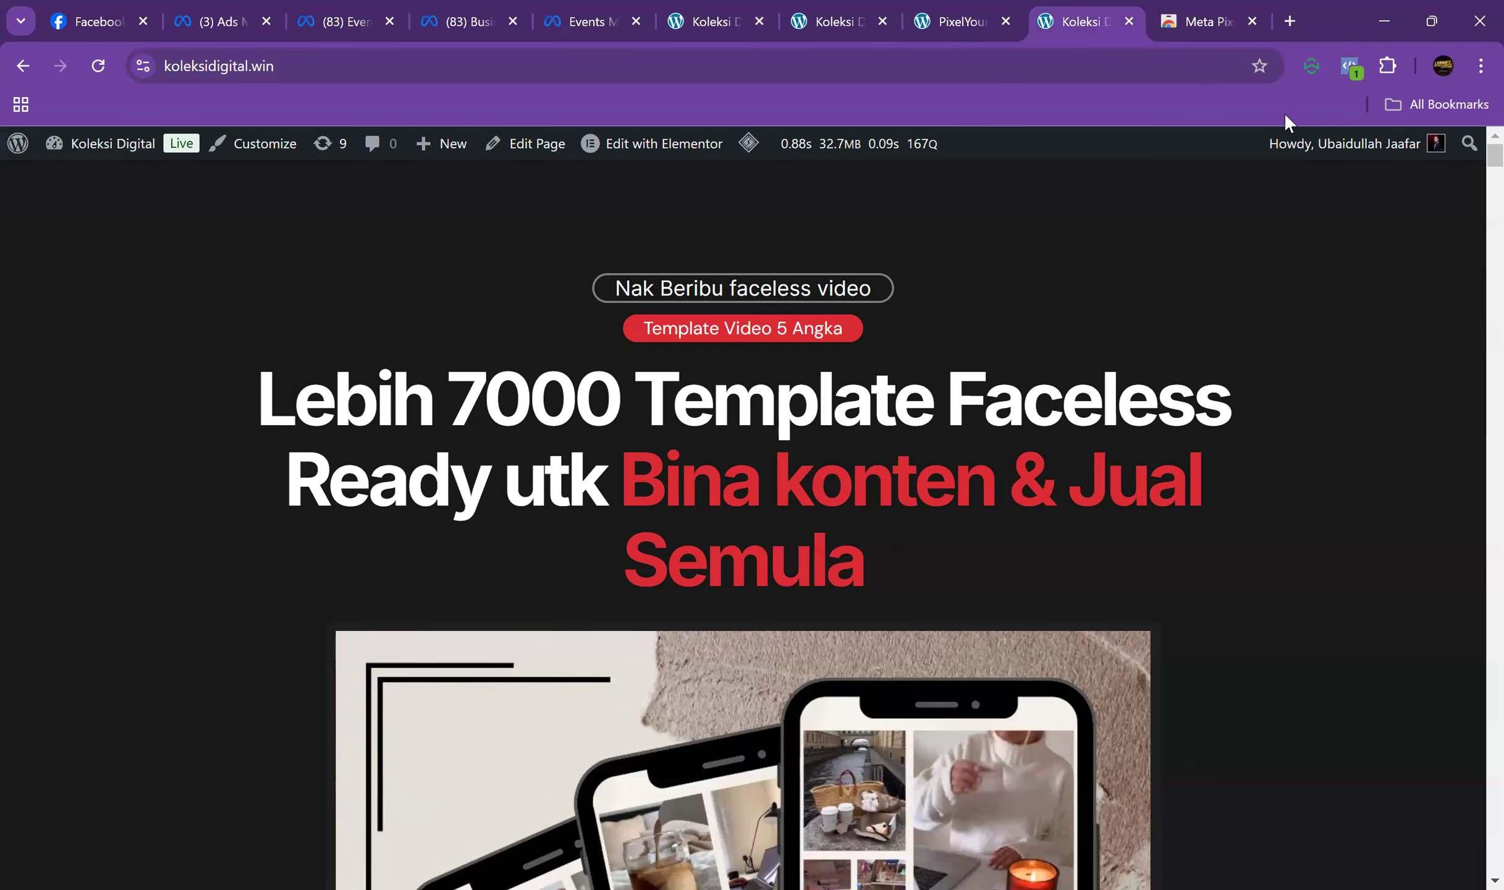
click(1351, 67)
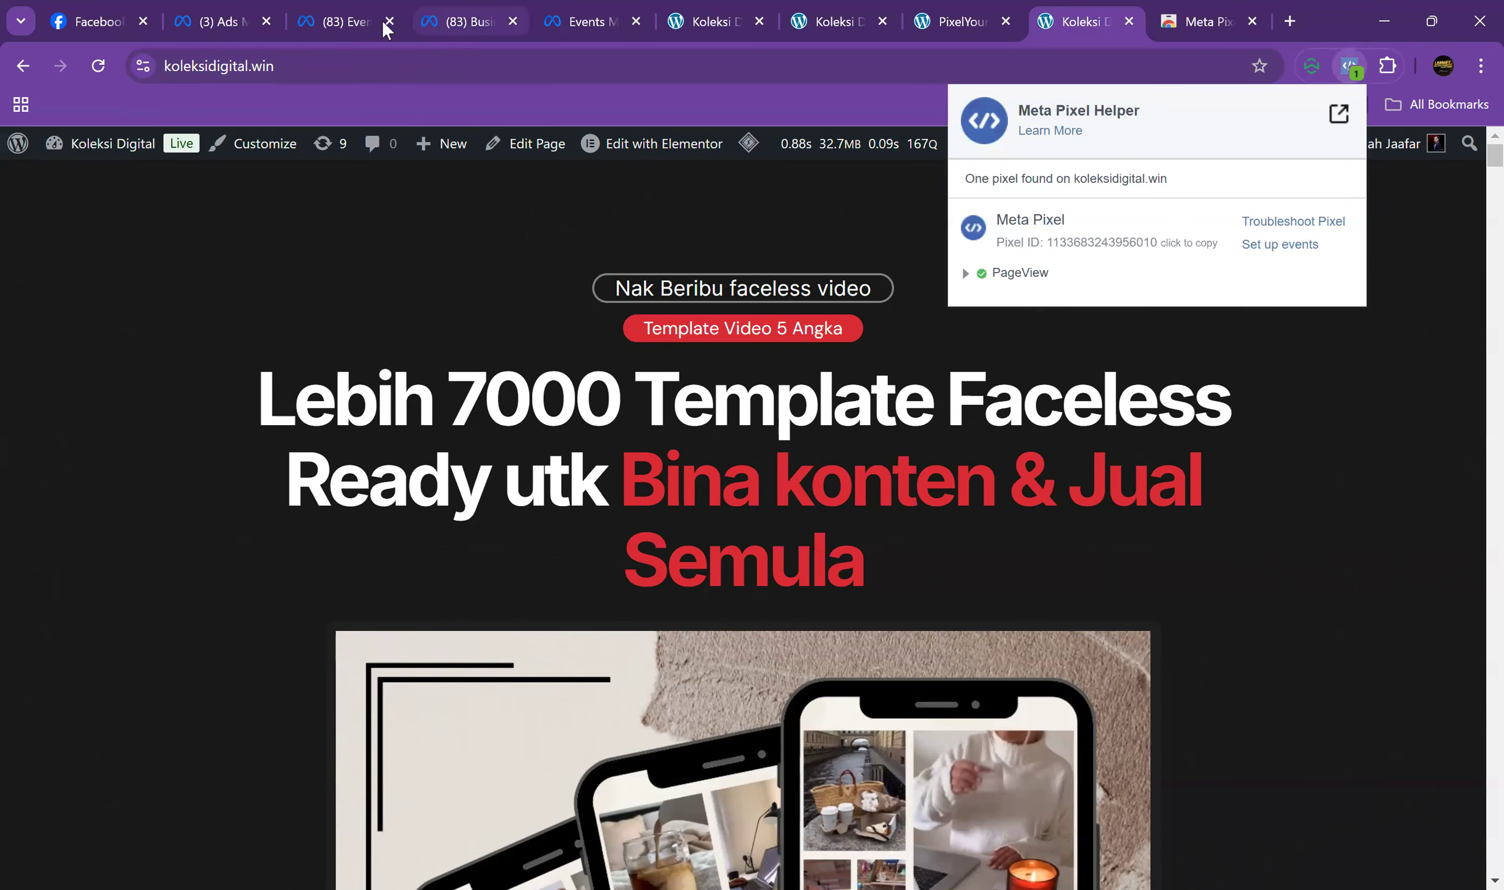
Return to the Koleksi Canva Pixel data source in Events Manager and review its overview's event activity and events list
click(355, 19)
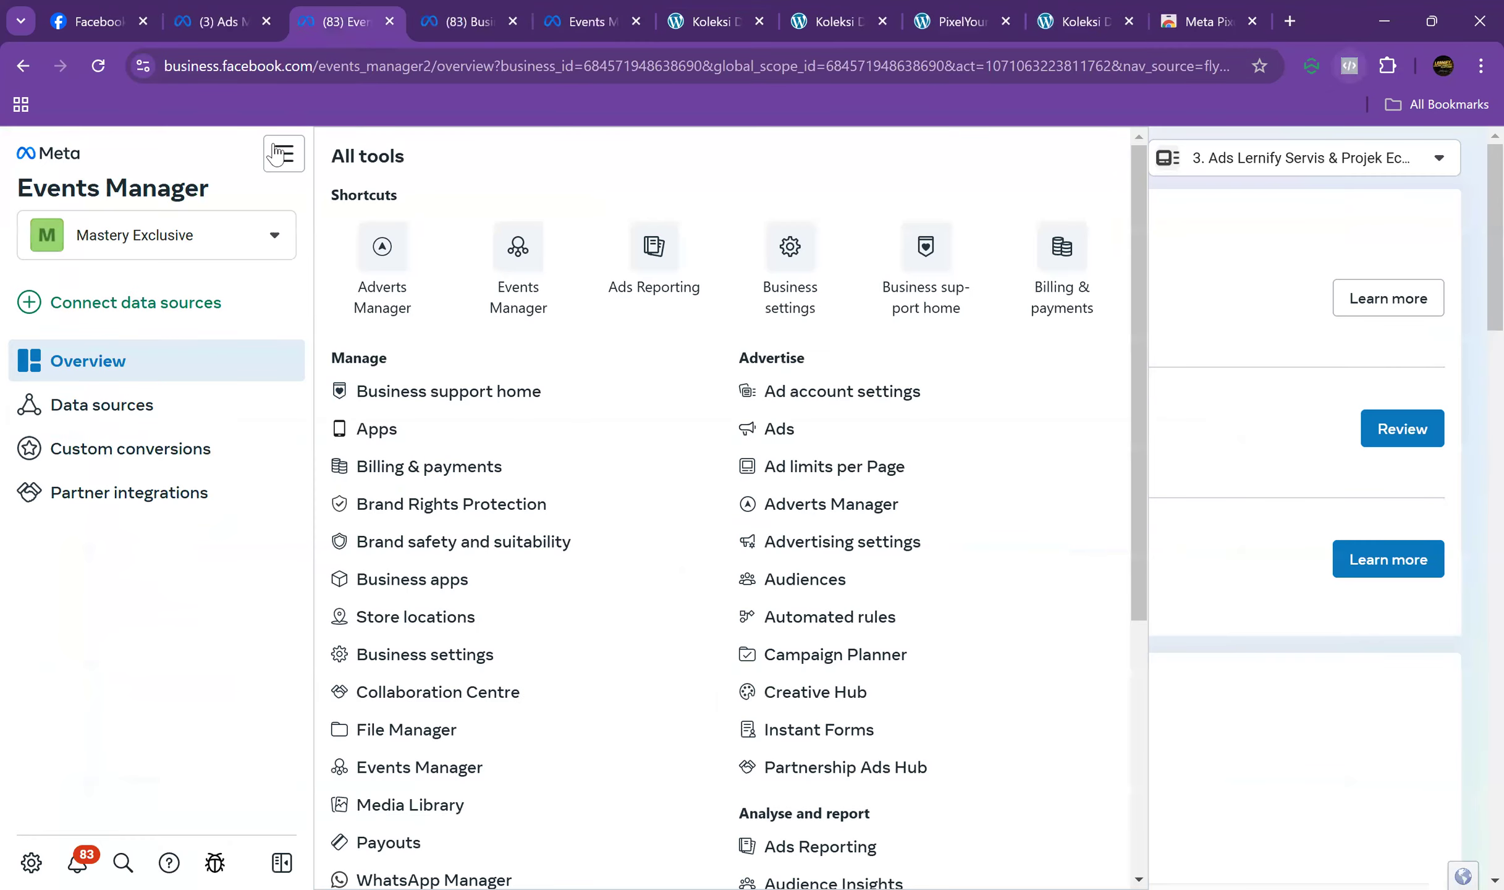
click(457, 29)
click(591, 26)
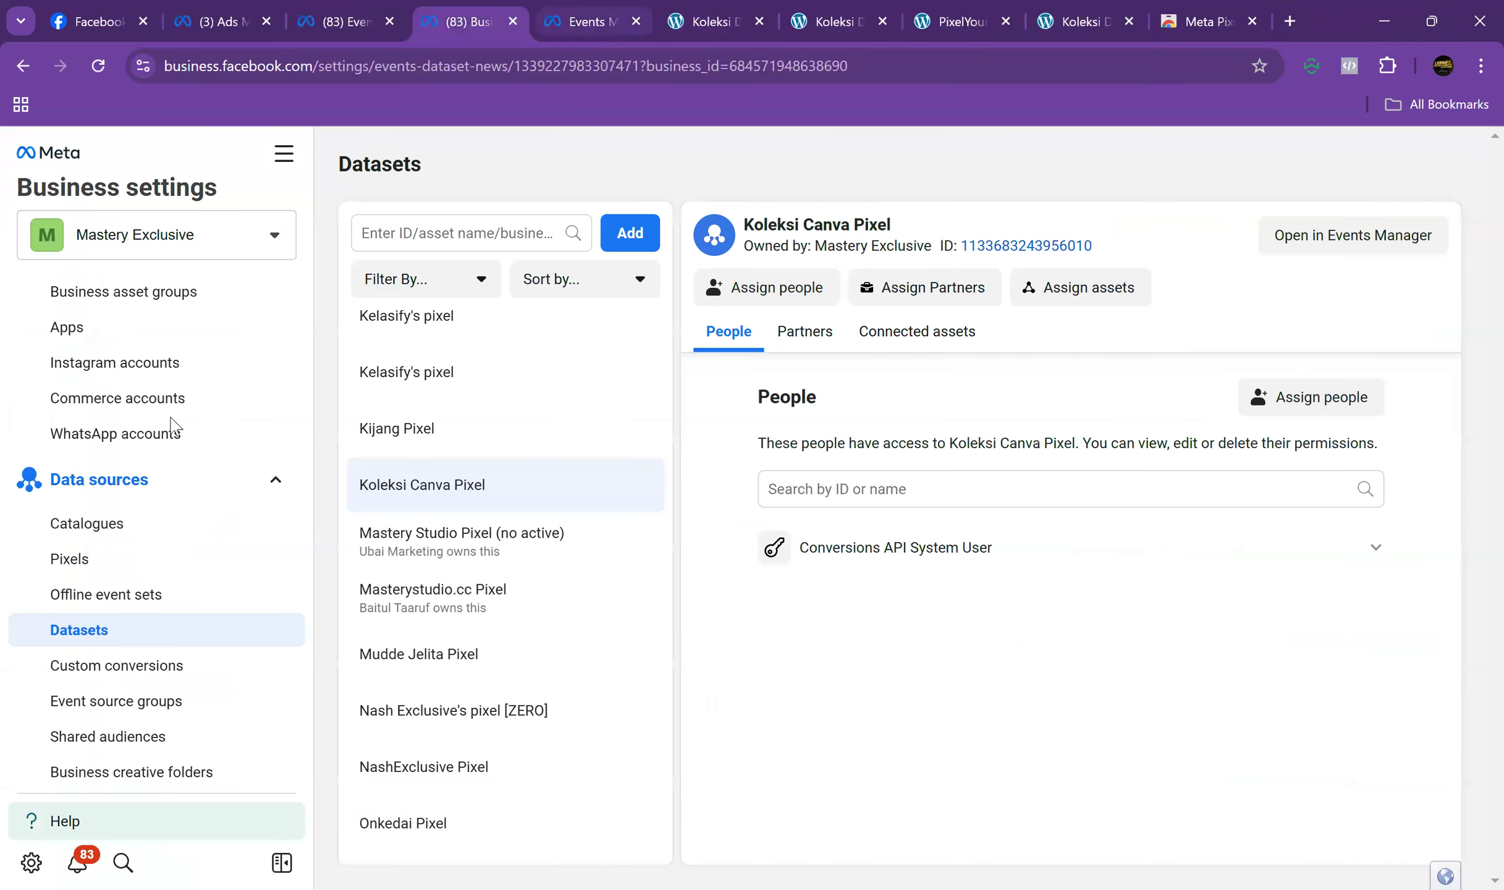
click(168, 290)
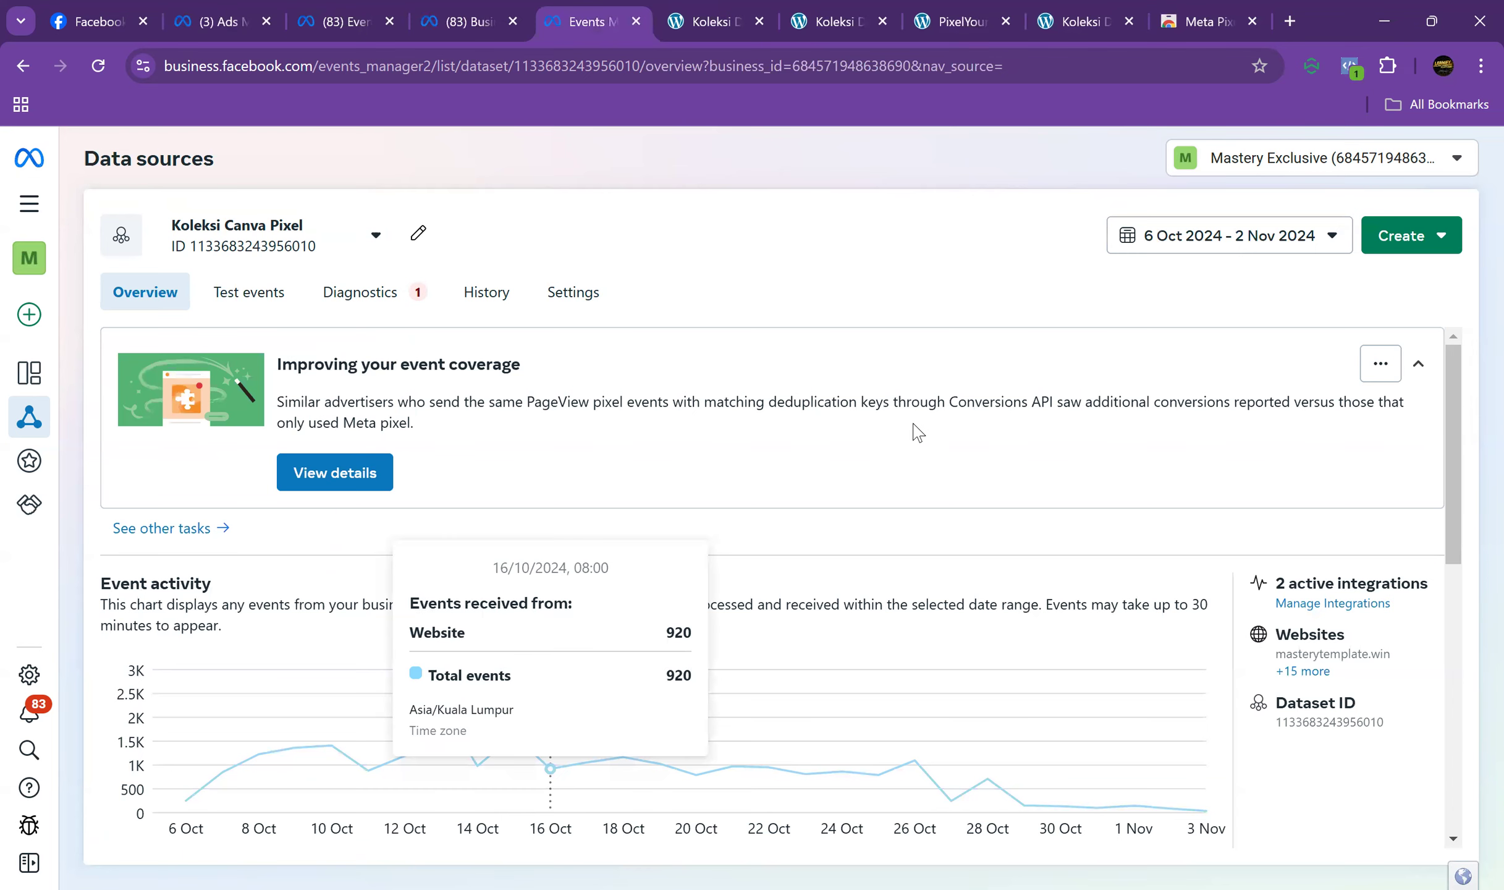
scroll(926, 430, down, 3)
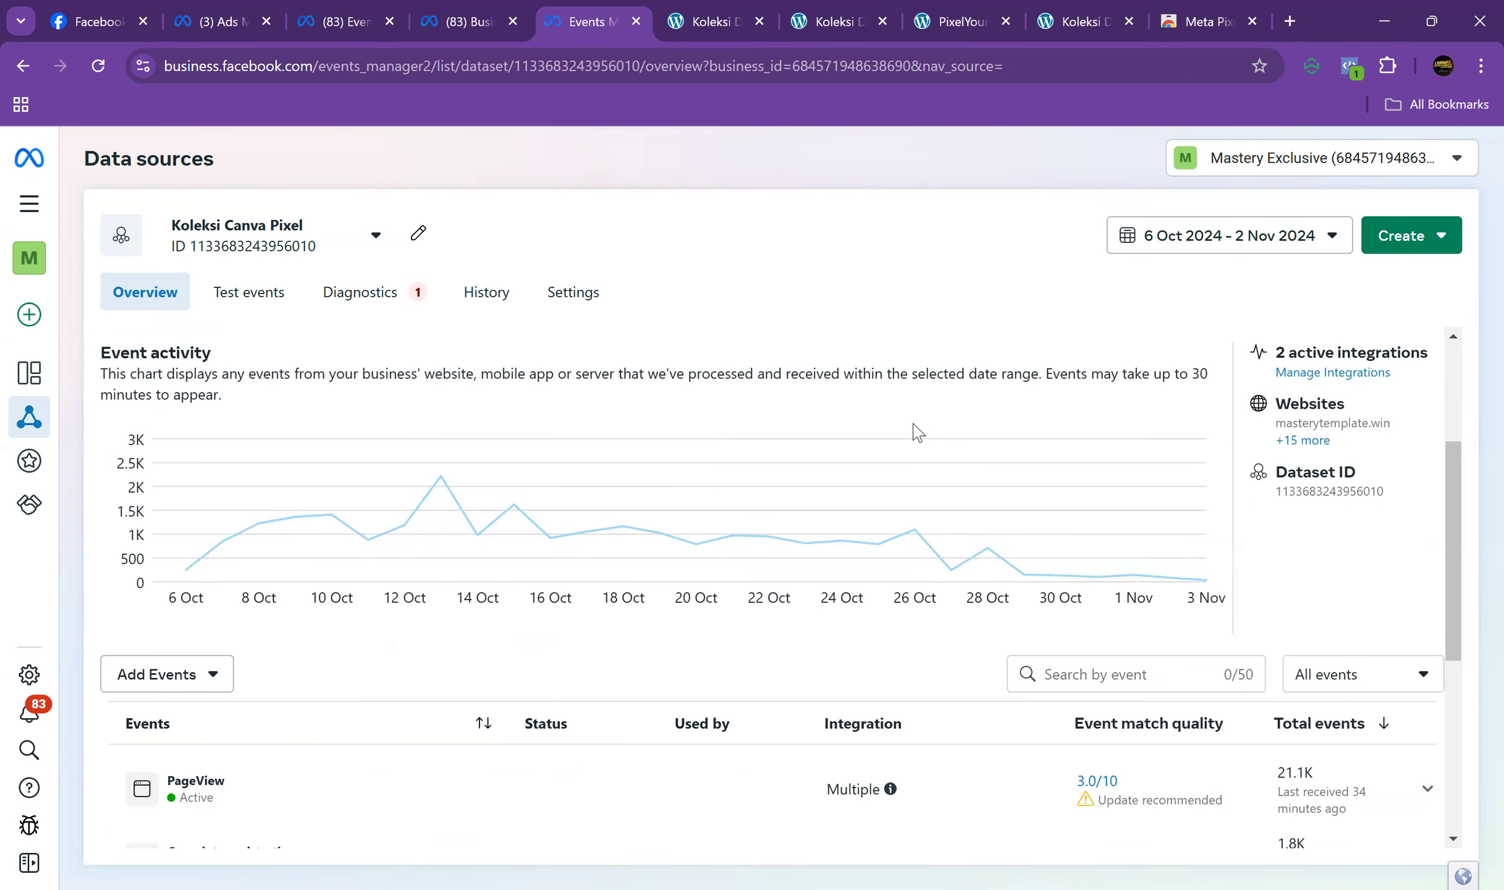